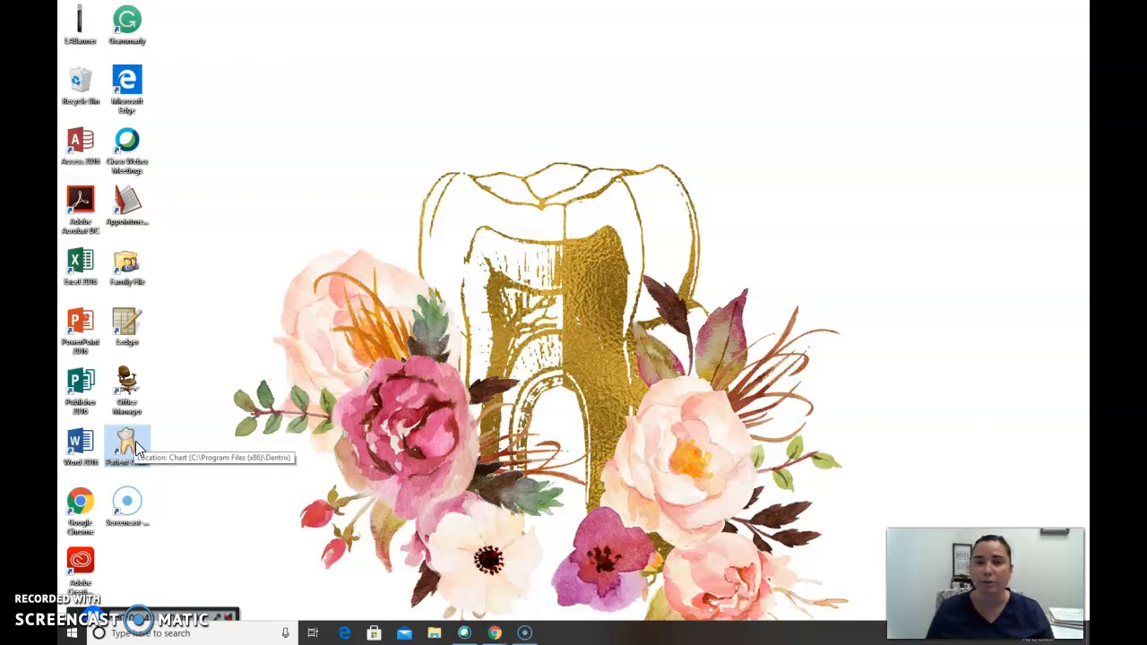
- Launch Dentrix Patient Chart, dismiss the What's New notice, and log in with the user ID and account password
double_click(133, 446)
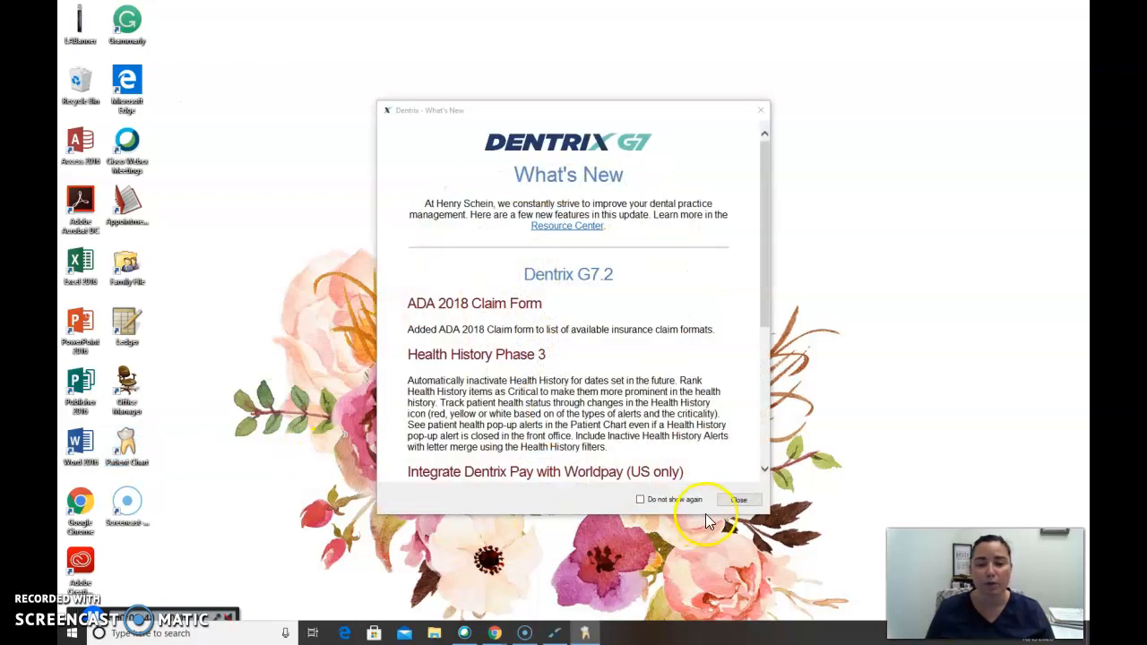
click(736, 499)
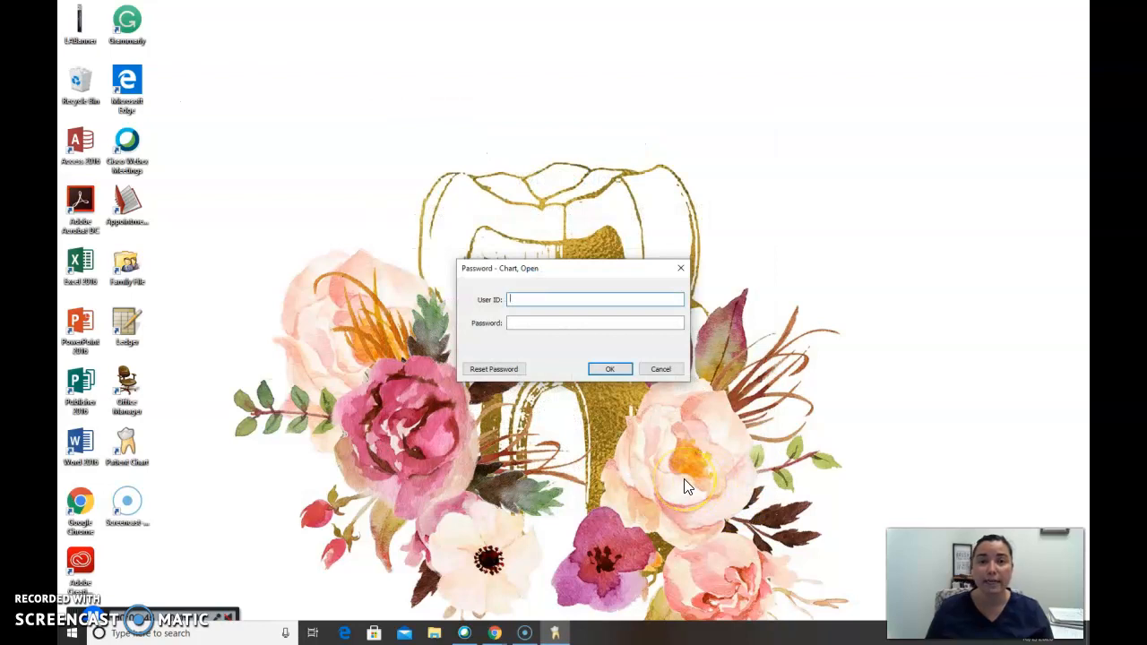
text(ST26)
key(Tab)
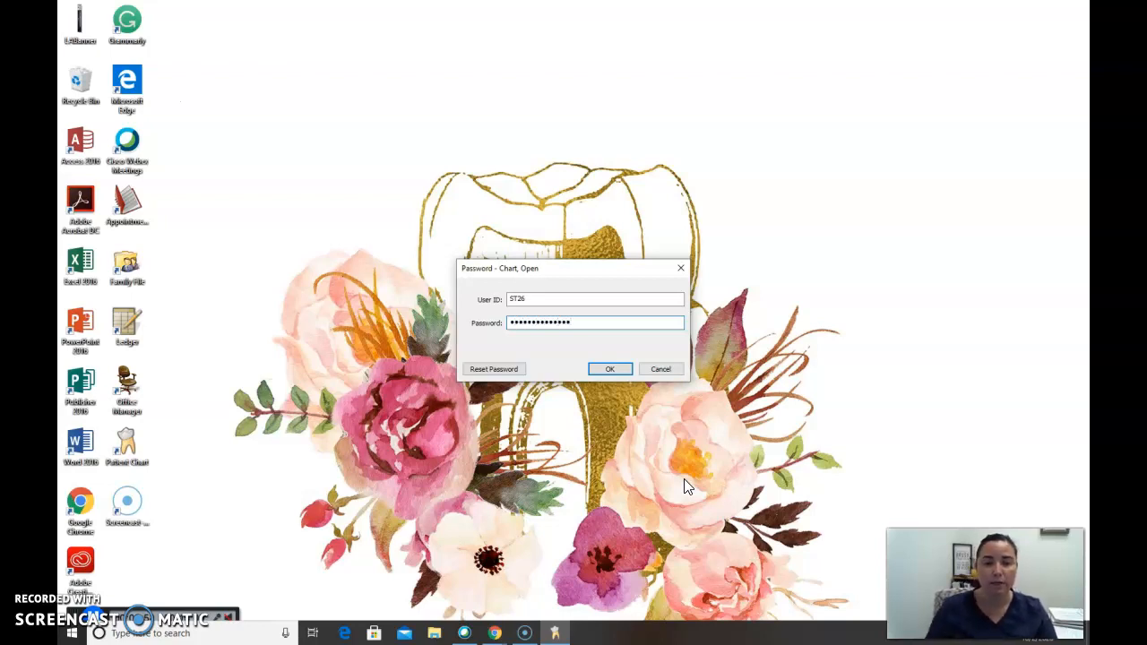
click(609, 368)
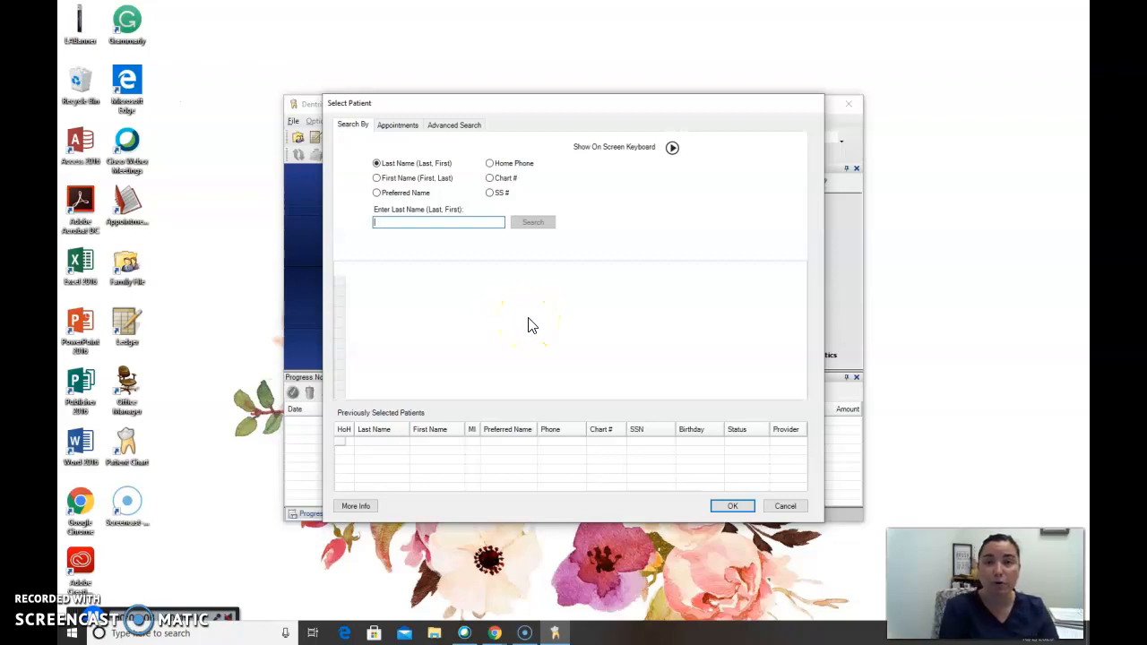
- Find the patient by last name and open that patient's chart
text(a)
text(ry)
key(Return)
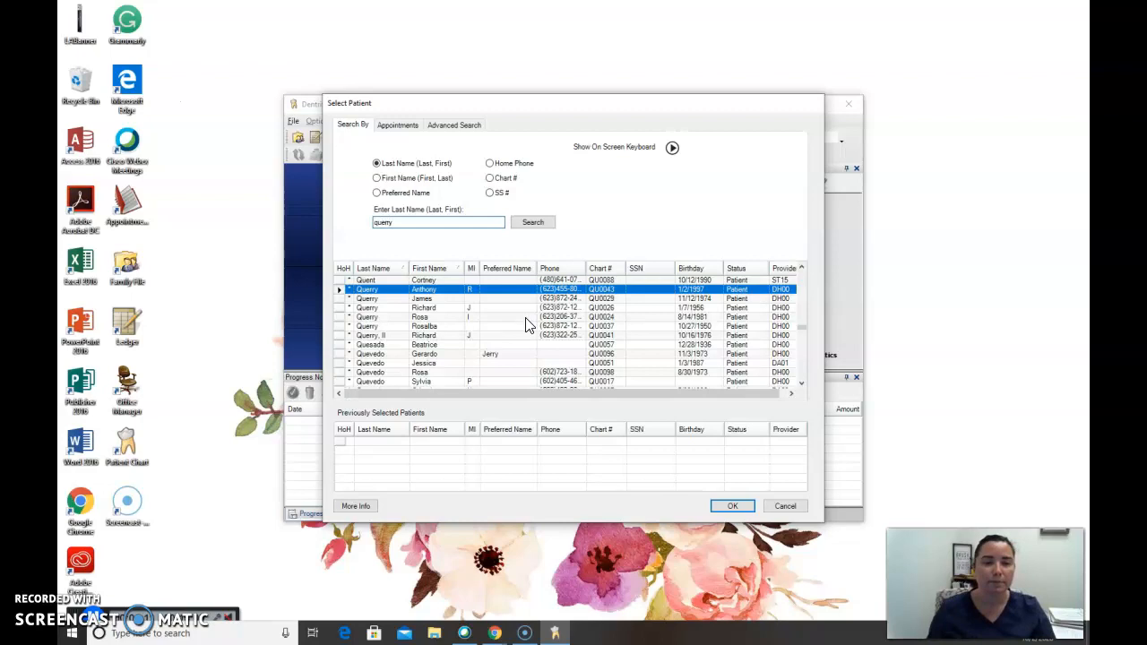
double_click(443, 323)
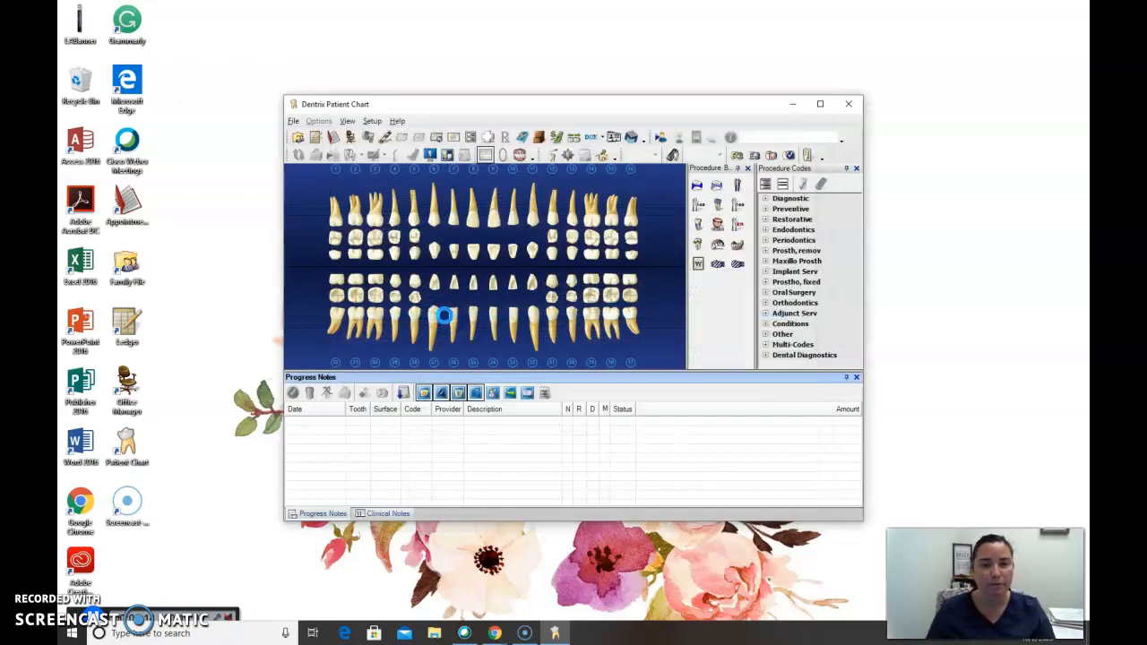
- Display the patient's Clinical Notes with the chart window maximized
click(820, 104)
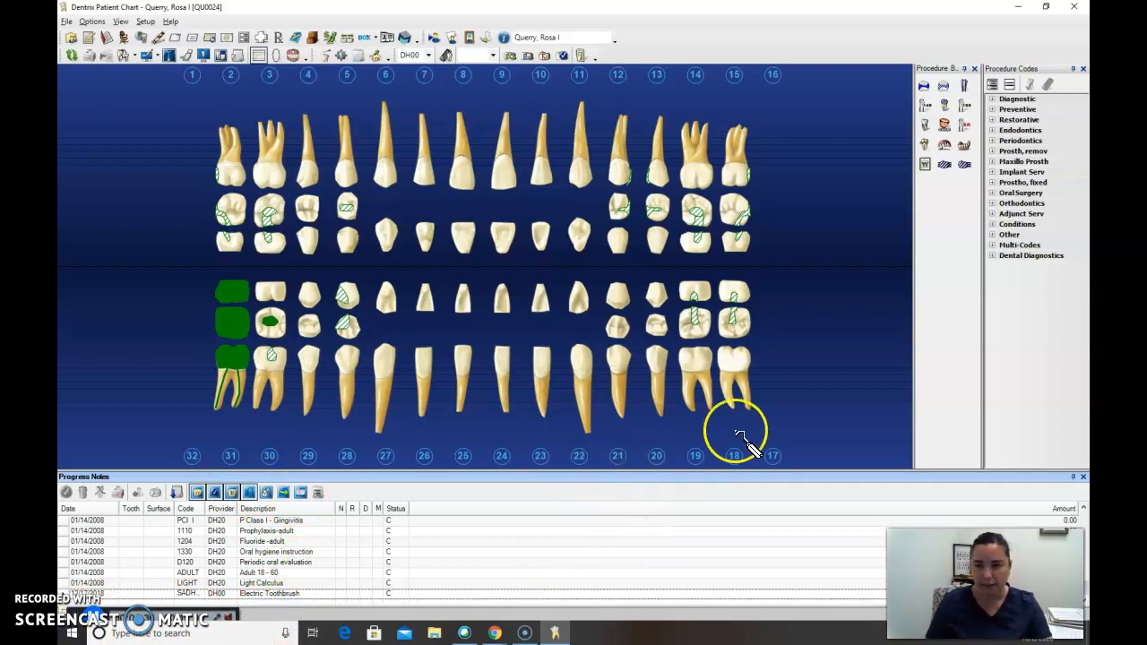
click(1045, 7)
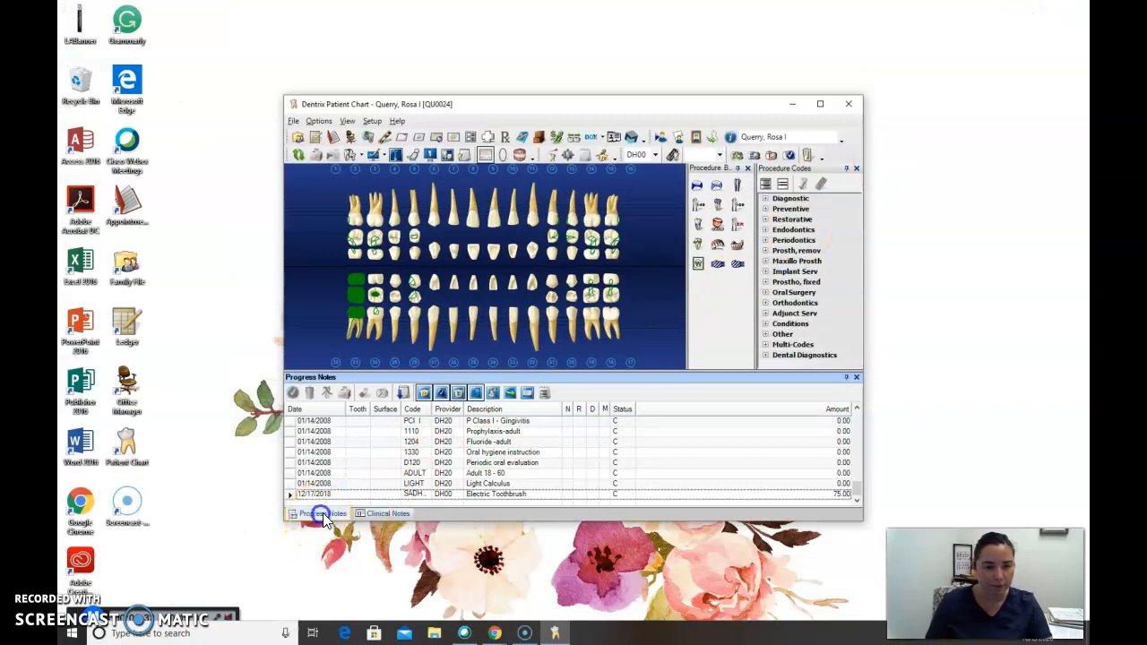
click(385, 512)
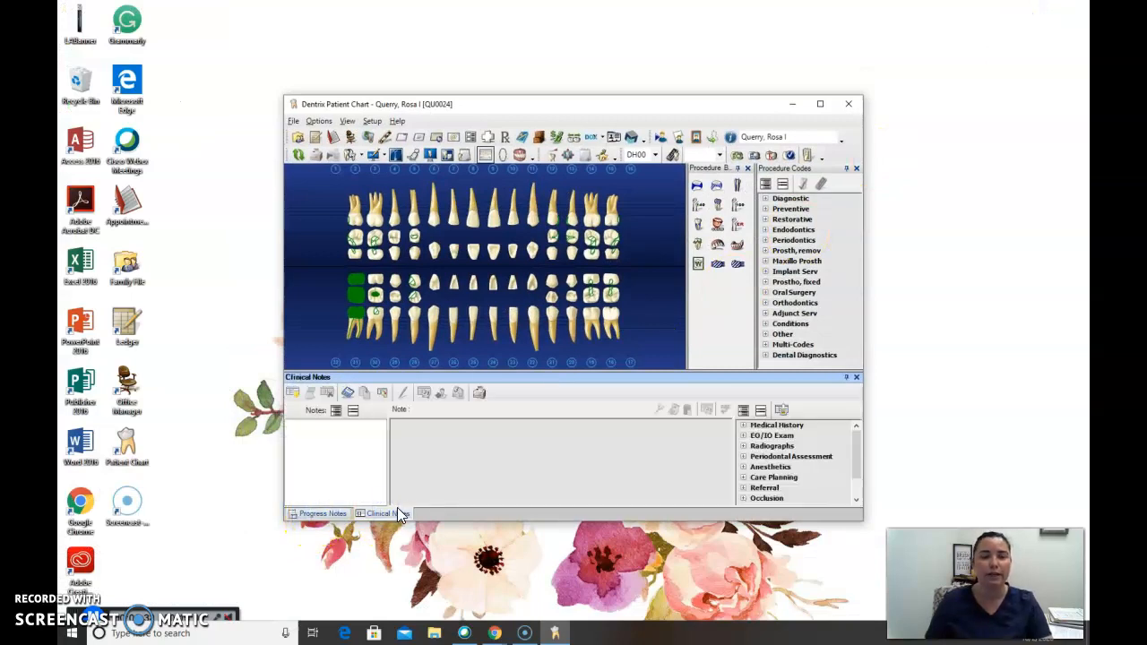
click(820, 104)
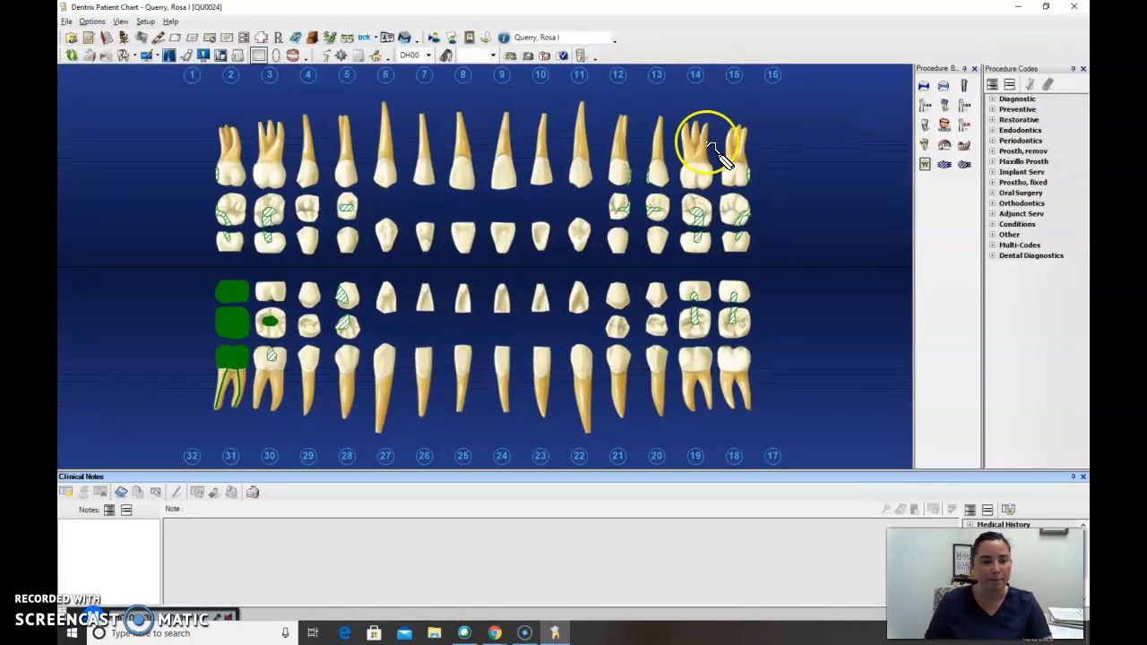
click(489, 157)
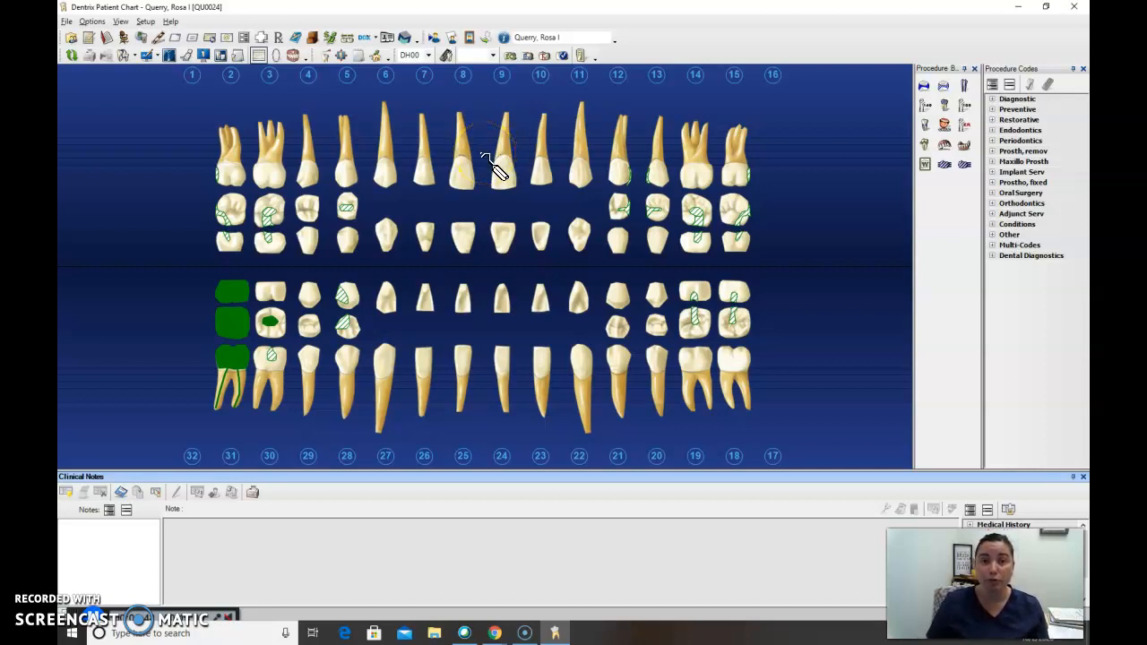
- Change the chart's provider to ST26
click(427, 55)
click(429, 92)
click(427, 107)
drag(426, 103, 427, 137)
click(407, 125)
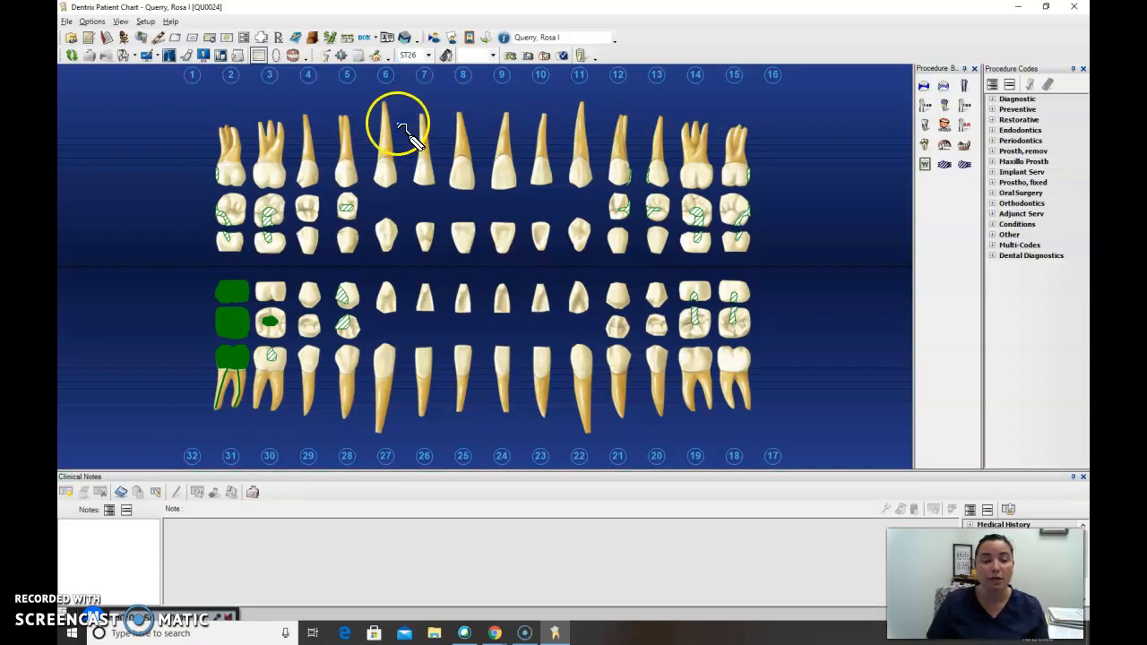
- Create a new clinical note and insert a date and time stamp, followed by a new line
click(68, 491)
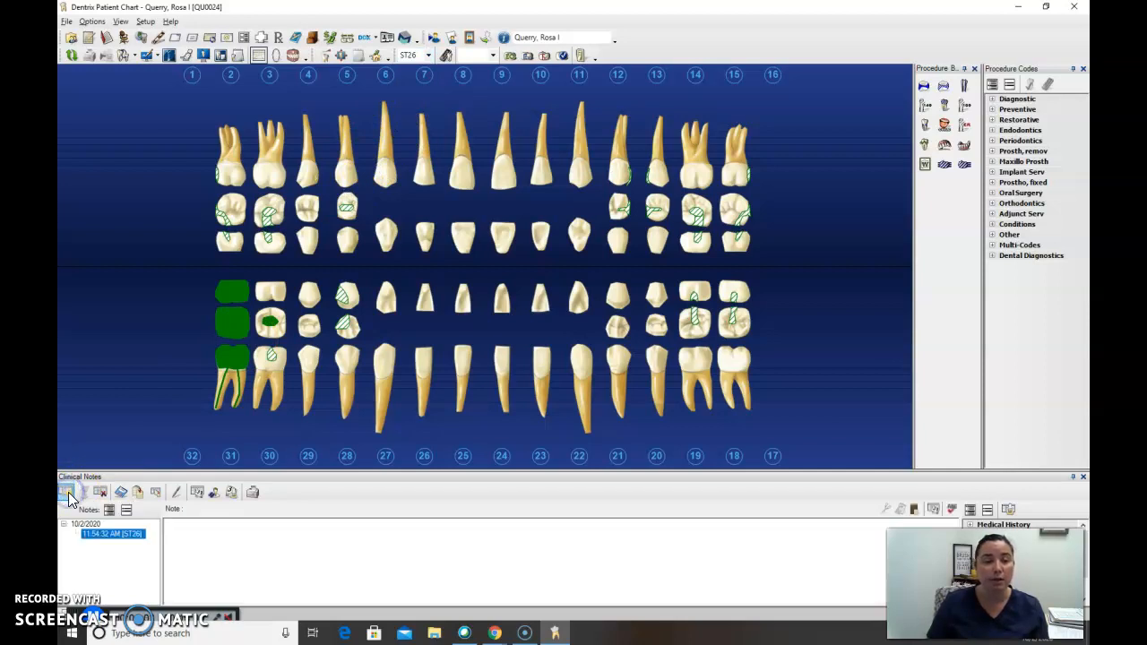
click(75, 551)
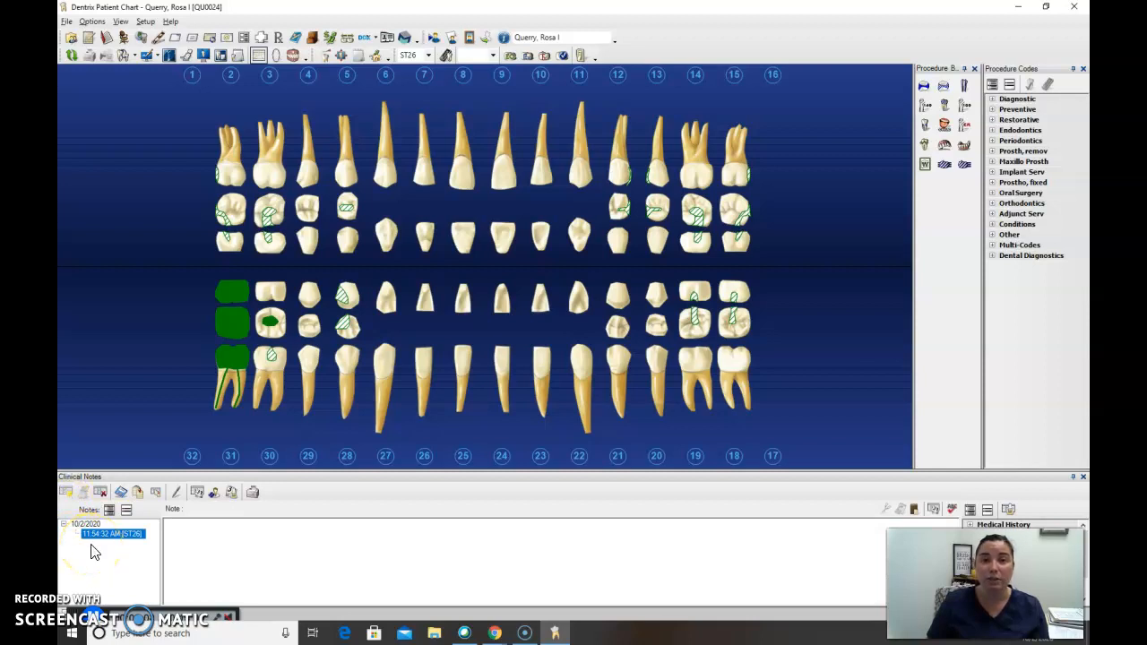
click(114, 538)
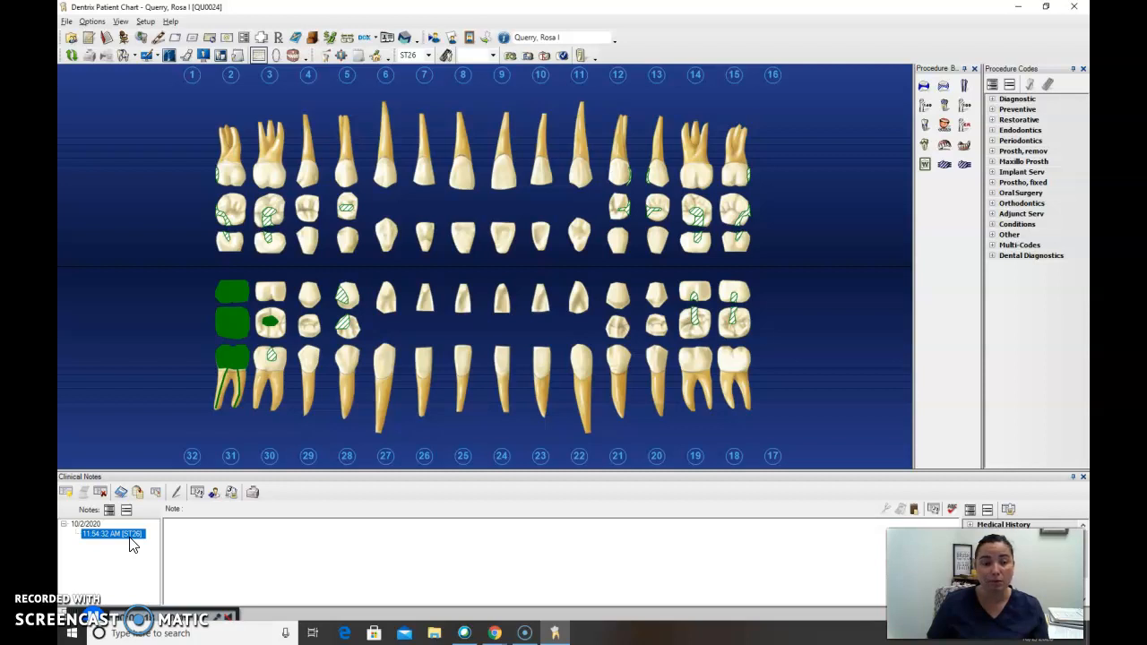
click(130, 541)
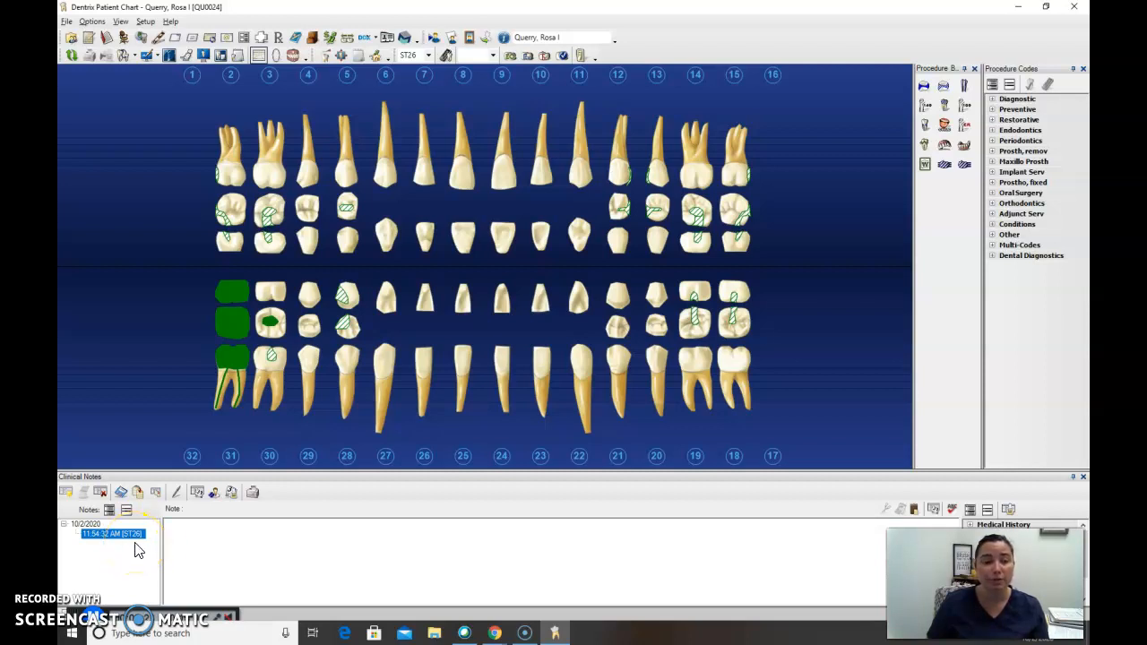
click(192, 540)
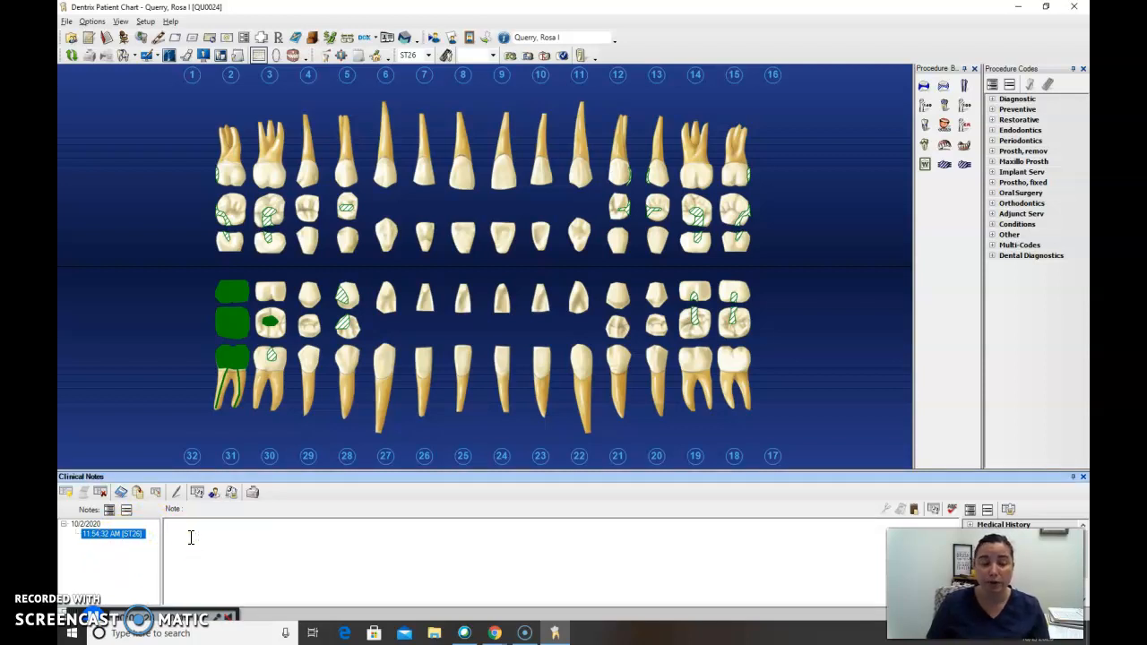
click(205, 513)
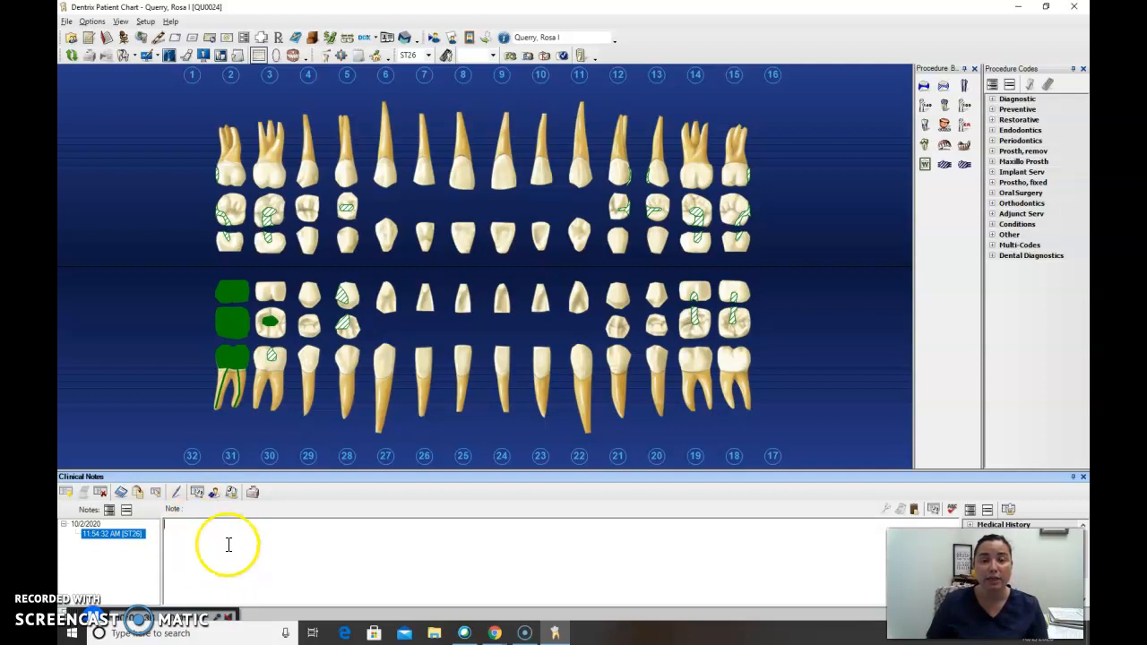
click(198, 495)
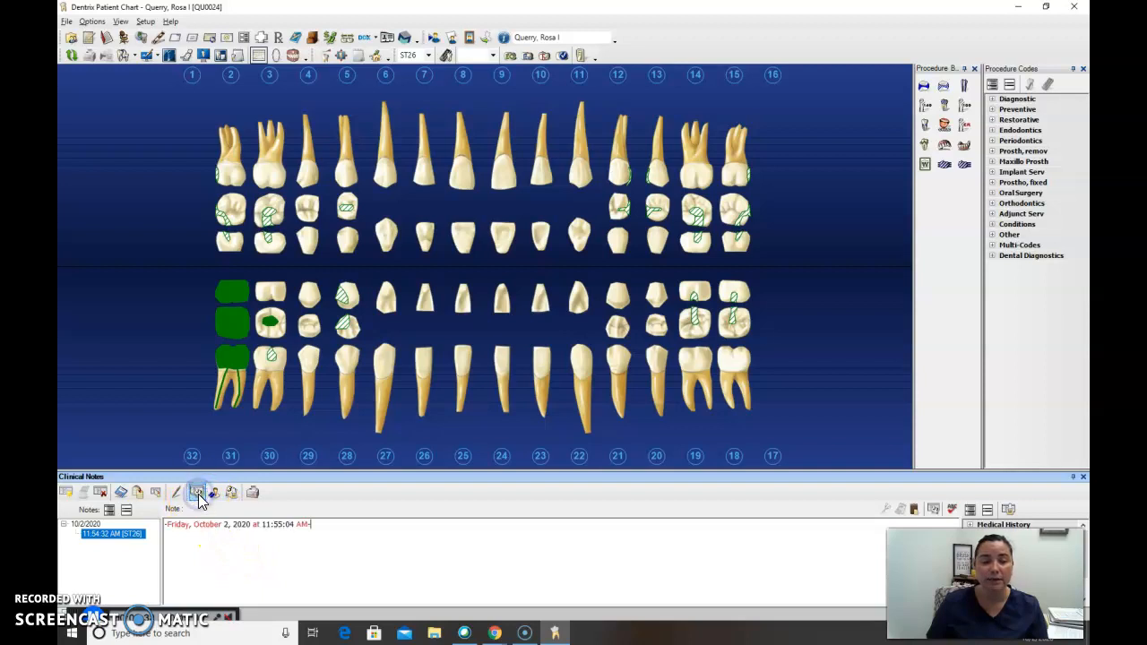
click(313, 556)
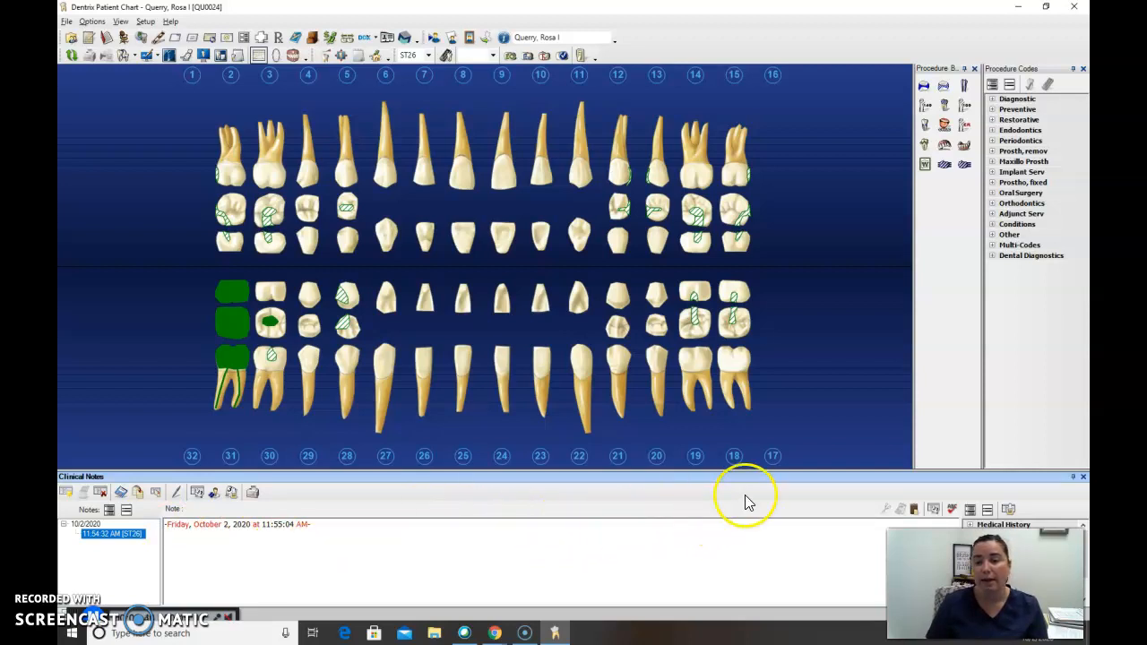
- Enlarge the clinical notes area and insert the Medical History Review template into the note, leaving its response blank
drag(751, 479, 744, 380)
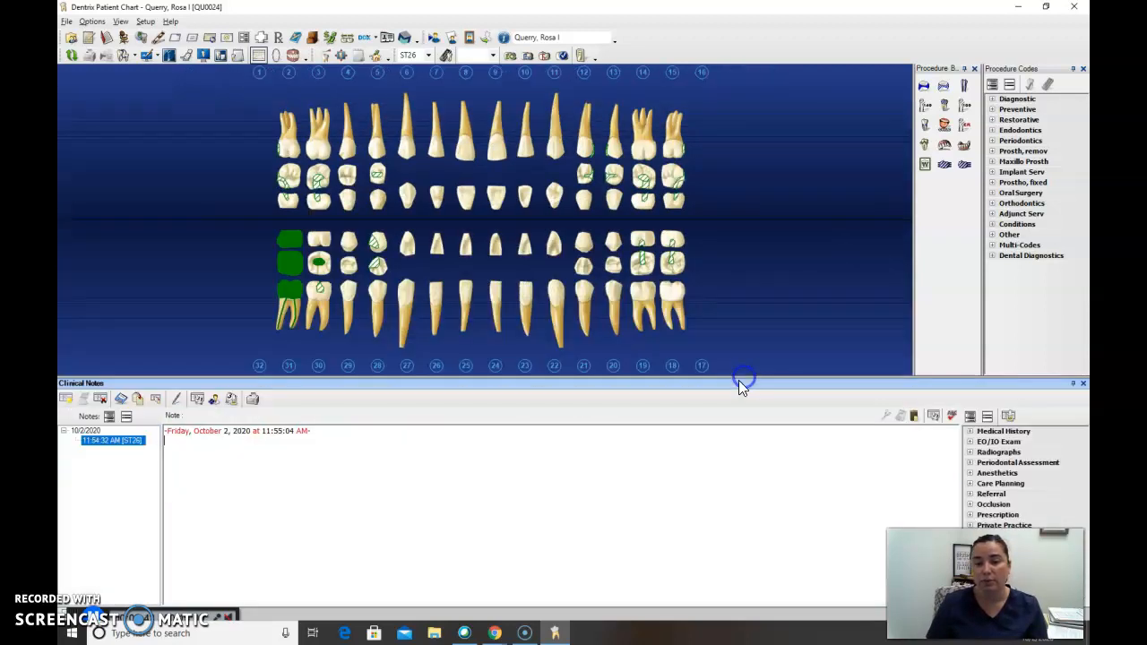
double_click(1015, 432)
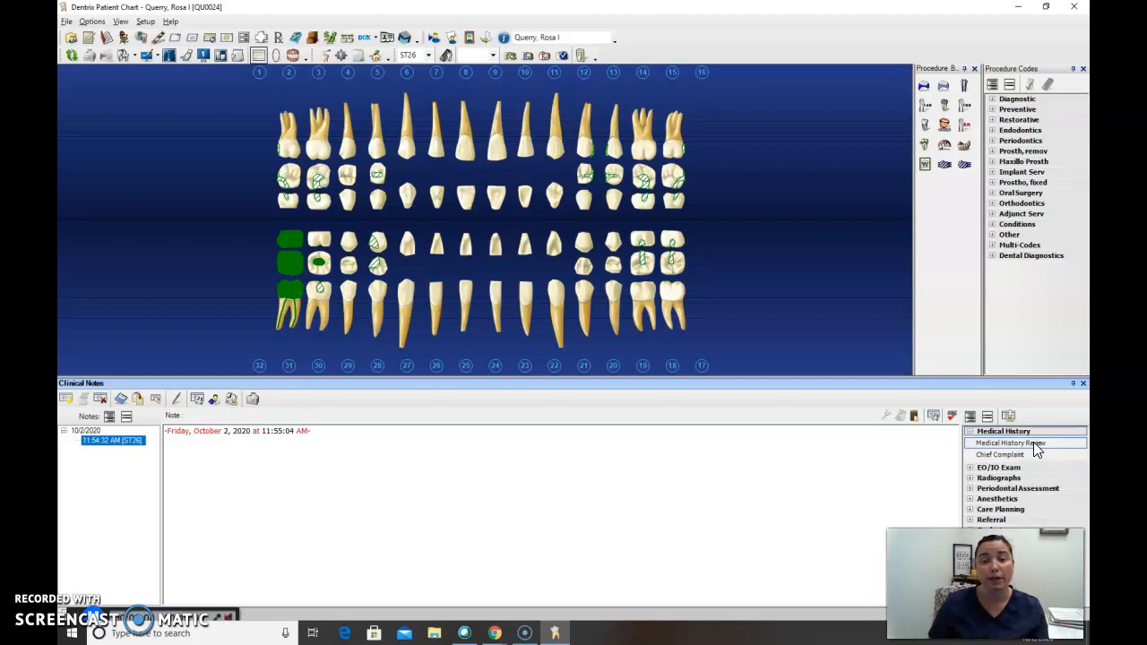
double_click(1034, 443)
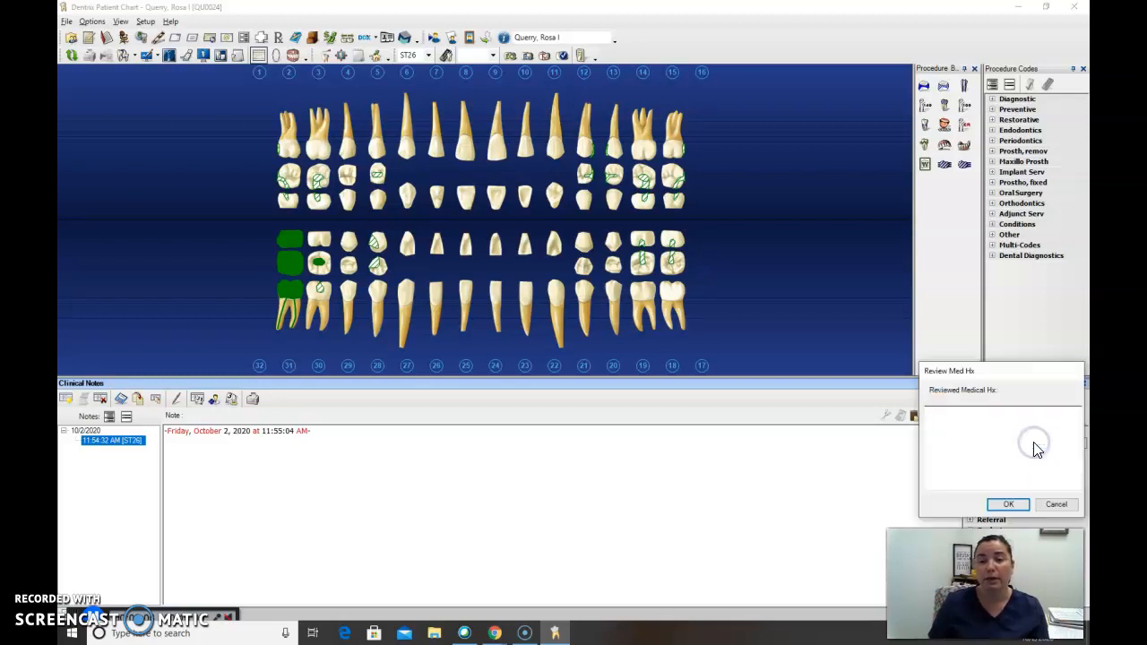
click(976, 463)
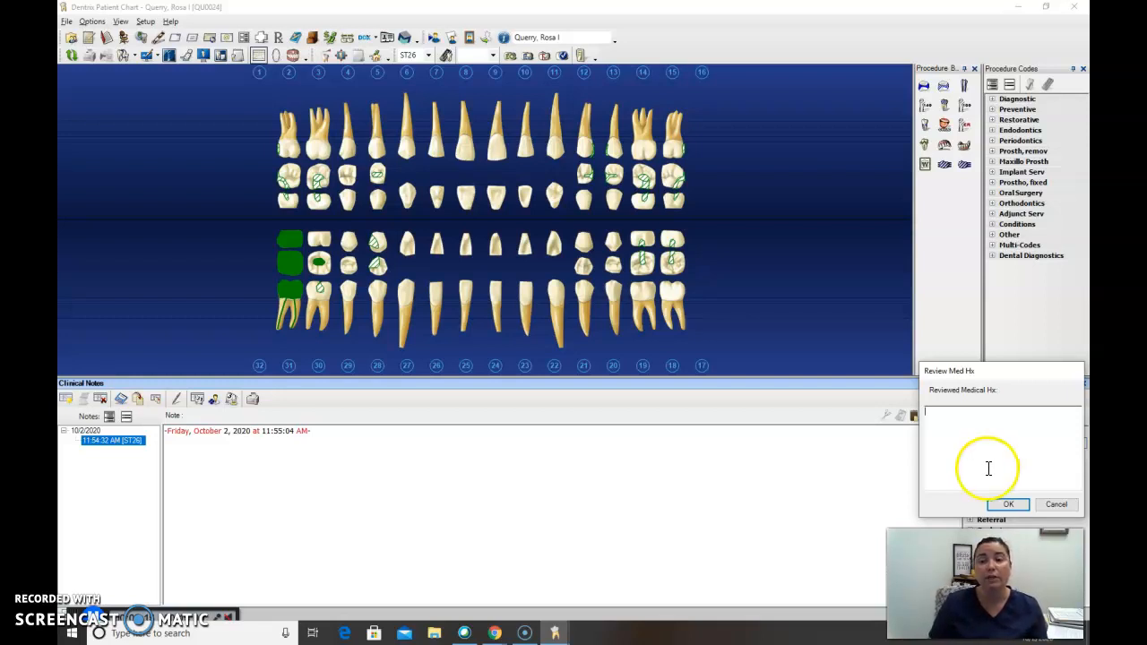
click(1018, 506)
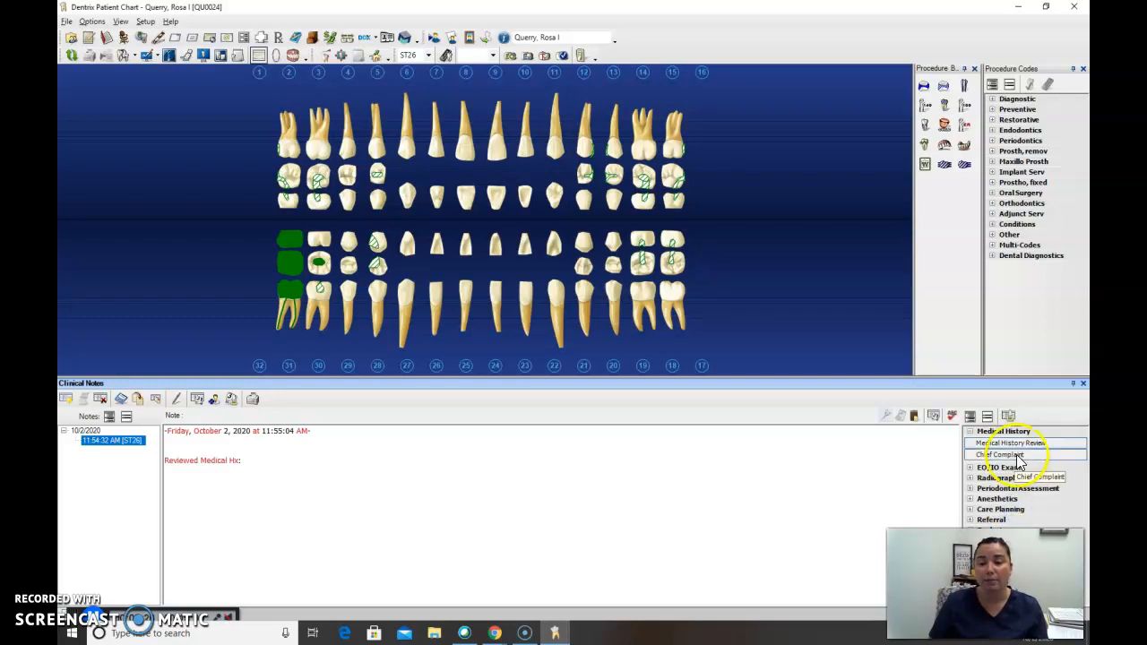
click(259, 471)
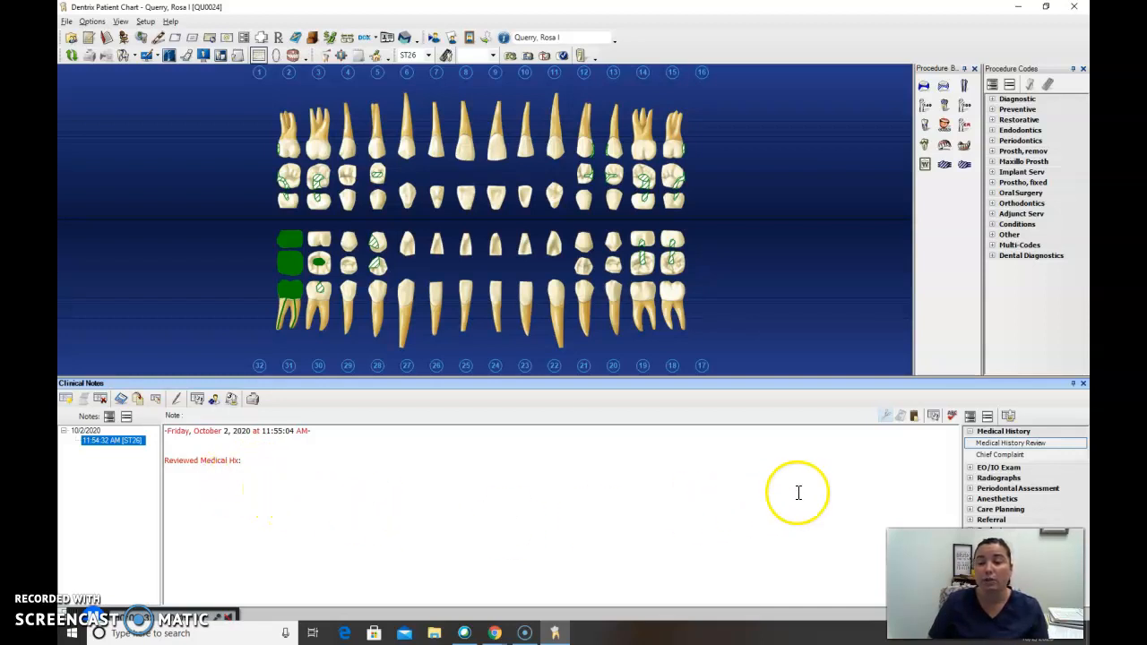
- Insert the Chief Complaint template into the clinical note with its response left blank
double_click(999, 455)
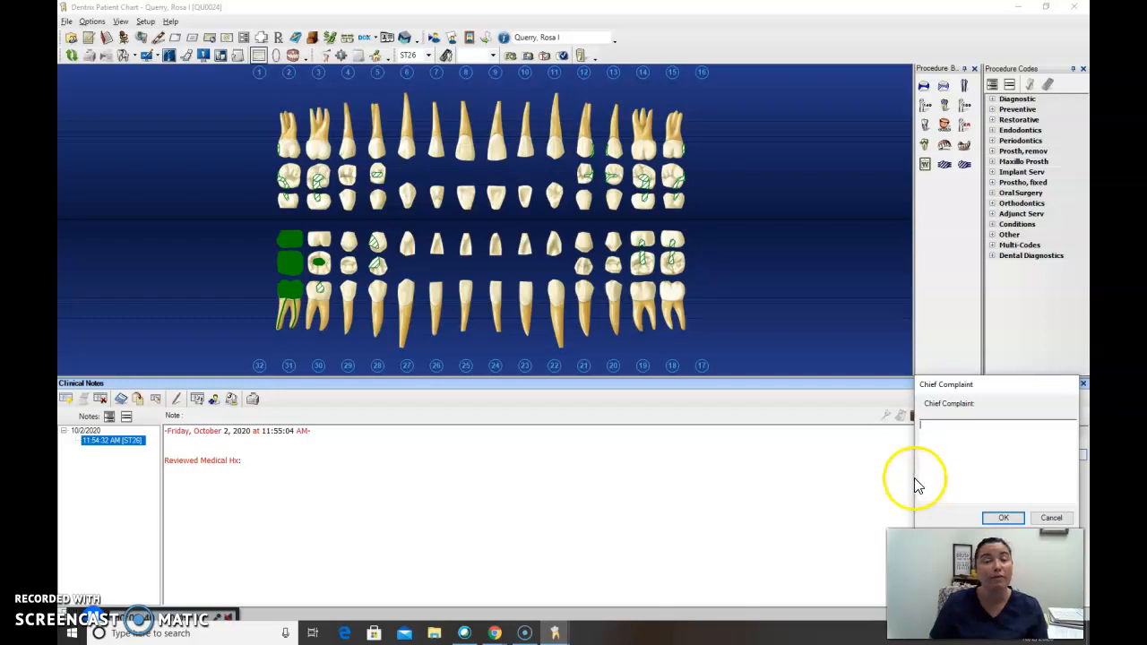
click(963, 452)
click(1005, 518)
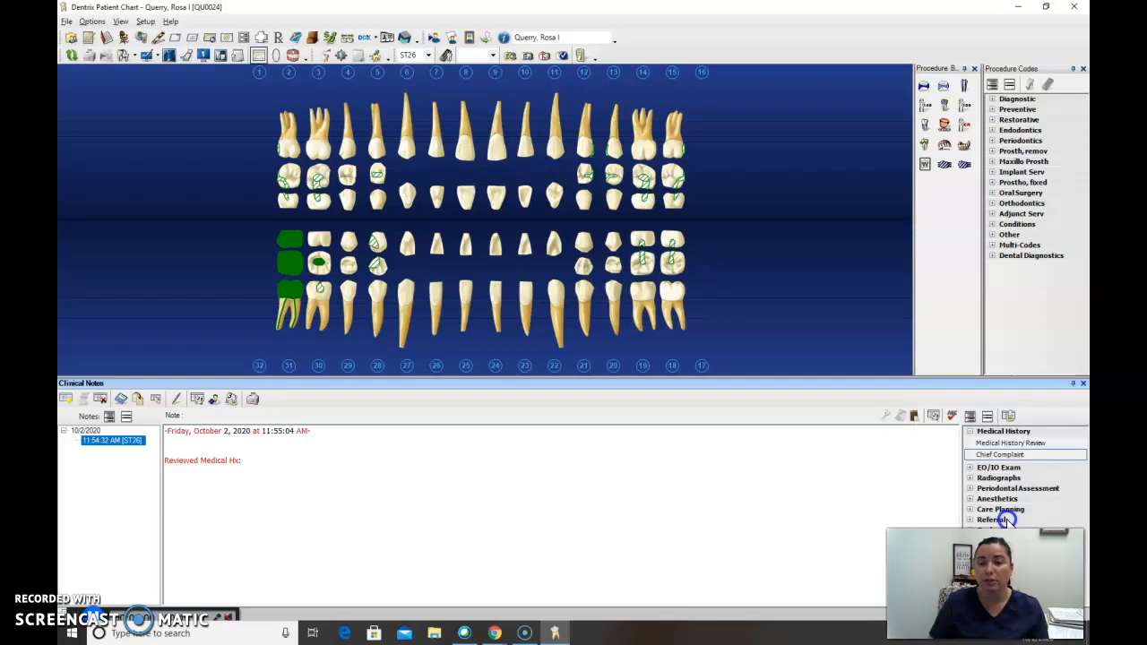
click(238, 526)
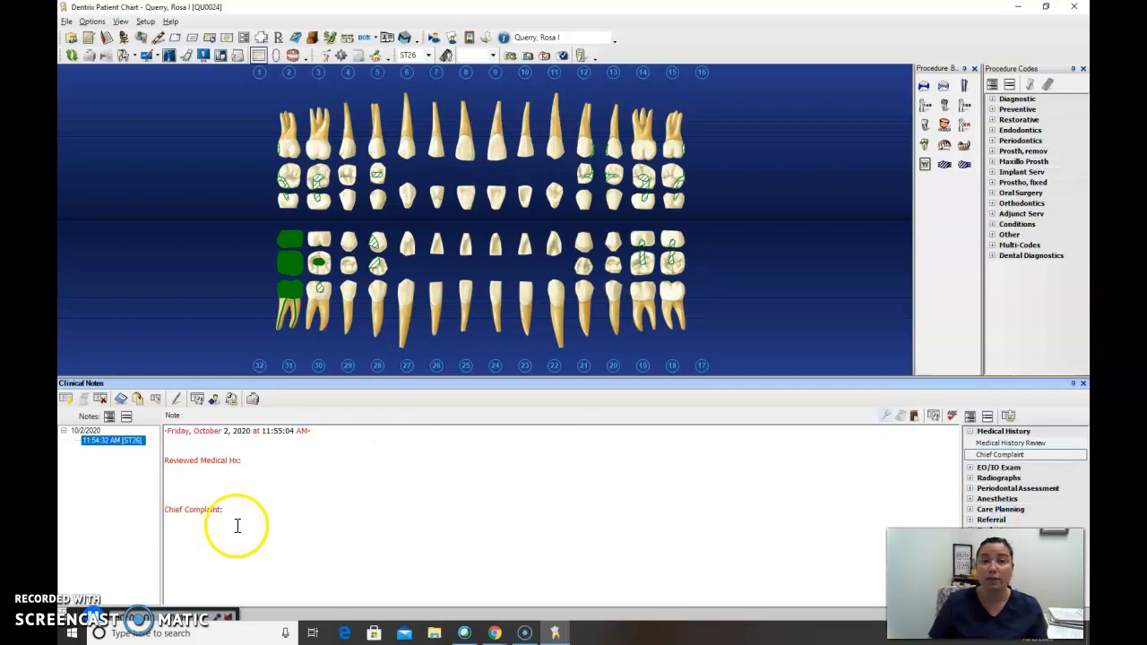
- Insert the Extraoral Exam template into the clinical note, leaving Symmetry blank and marking Breath as WNL
click(1027, 469)
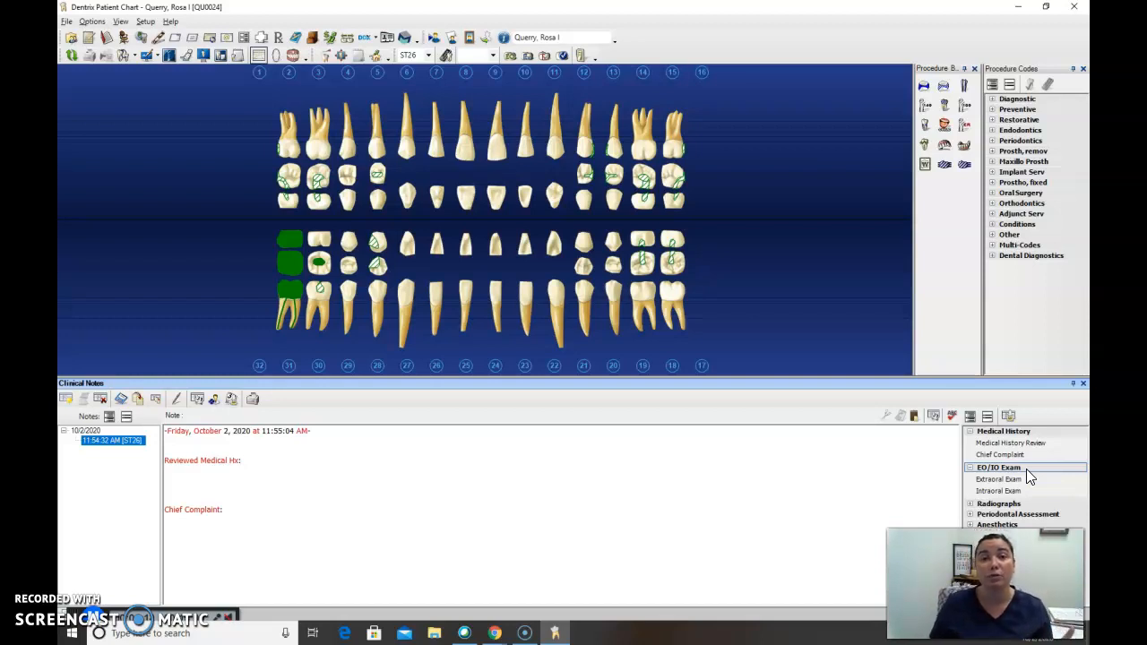
click(1039, 482)
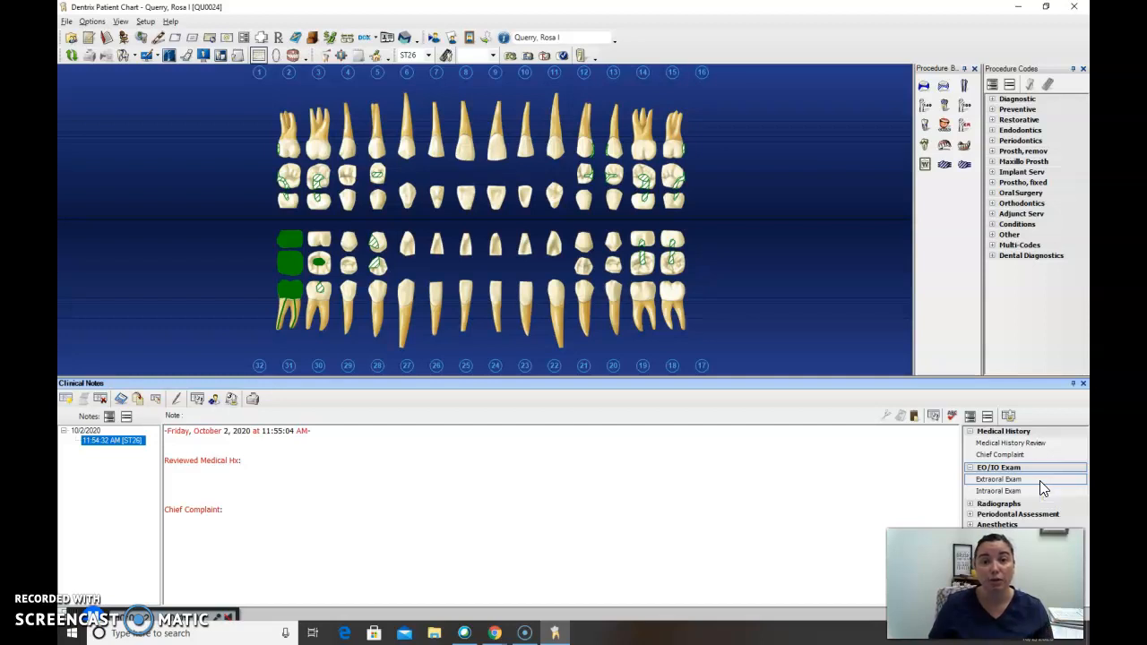
click(1029, 479)
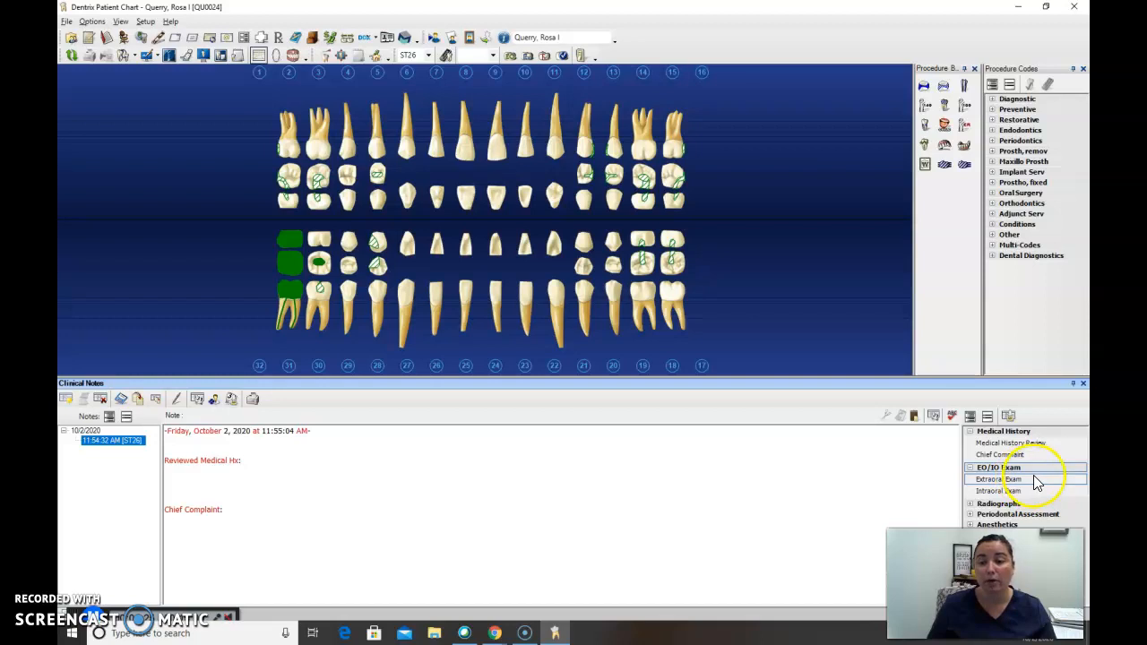
click(1031, 481)
click(1009, 507)
click(1015, 484)
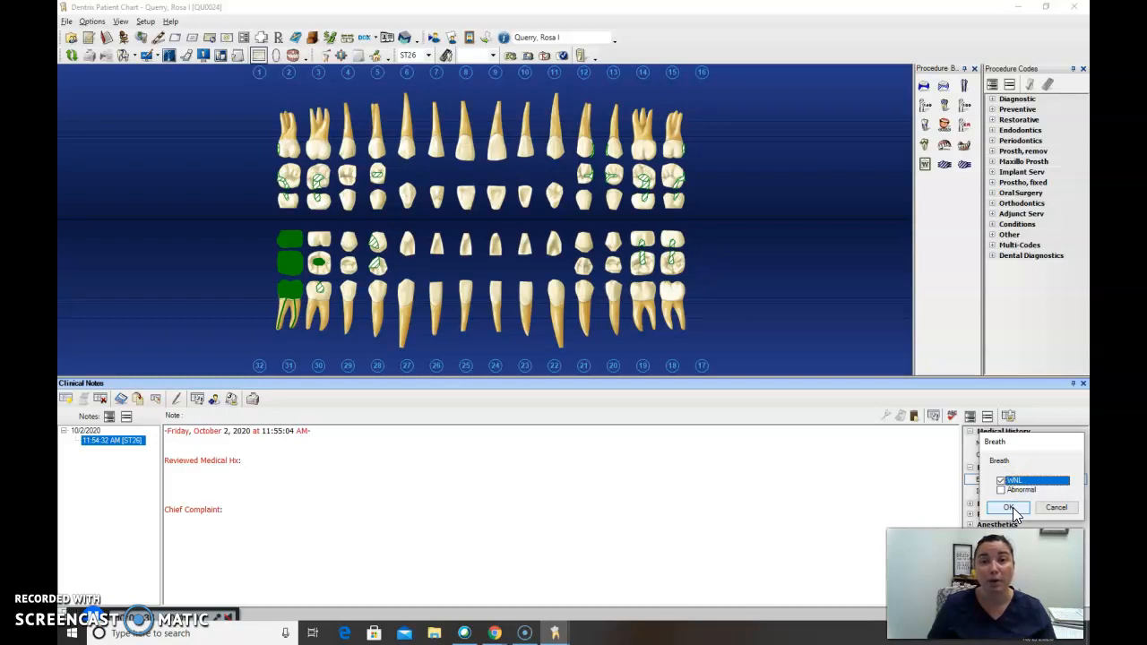
click(1014, 506)
- Mark the lips, lymph chain, skin and thyroid as WNL in the extraoral exam
click(1026, 484)
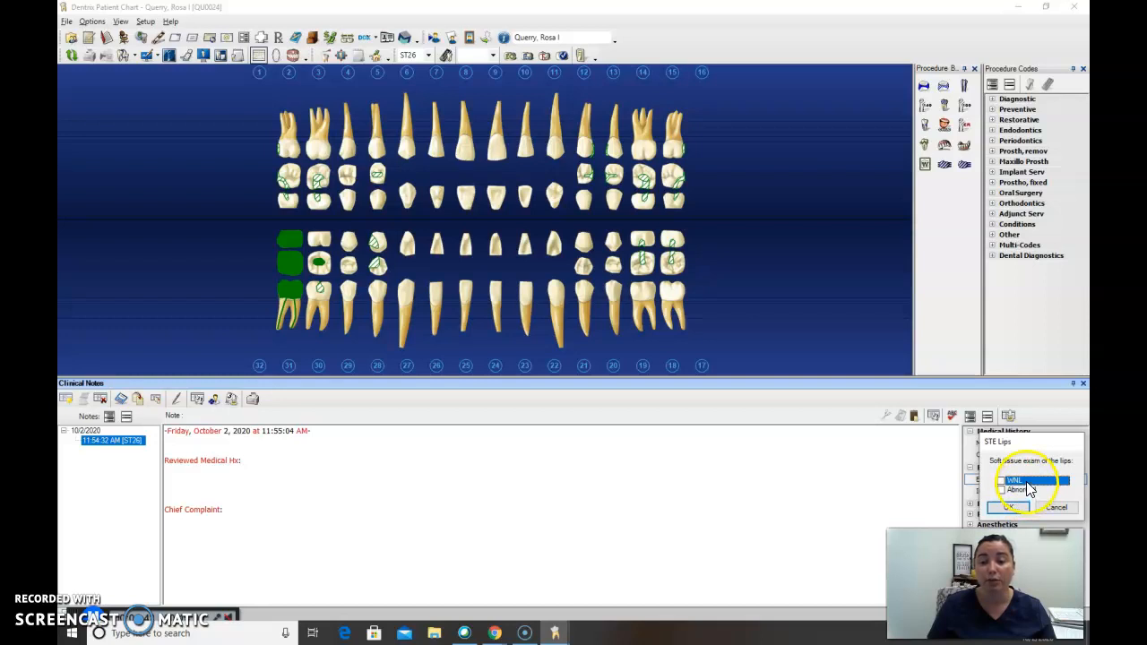
click(1009, 507)
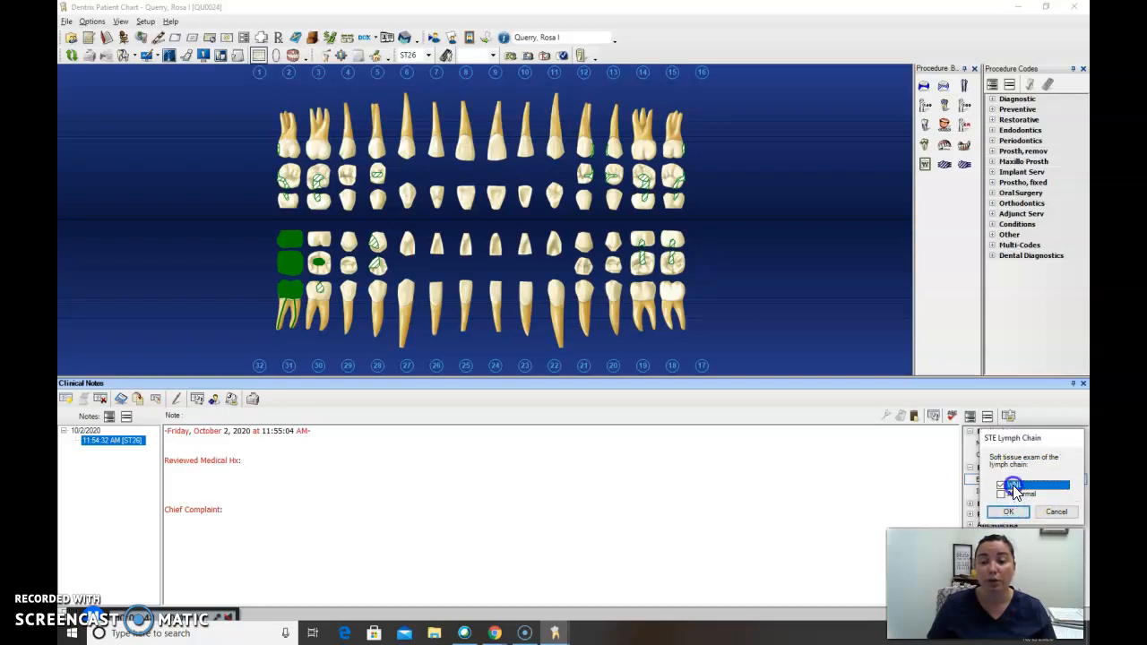
click(1011, 510)
click(1010, 506)
click(1008, 508)
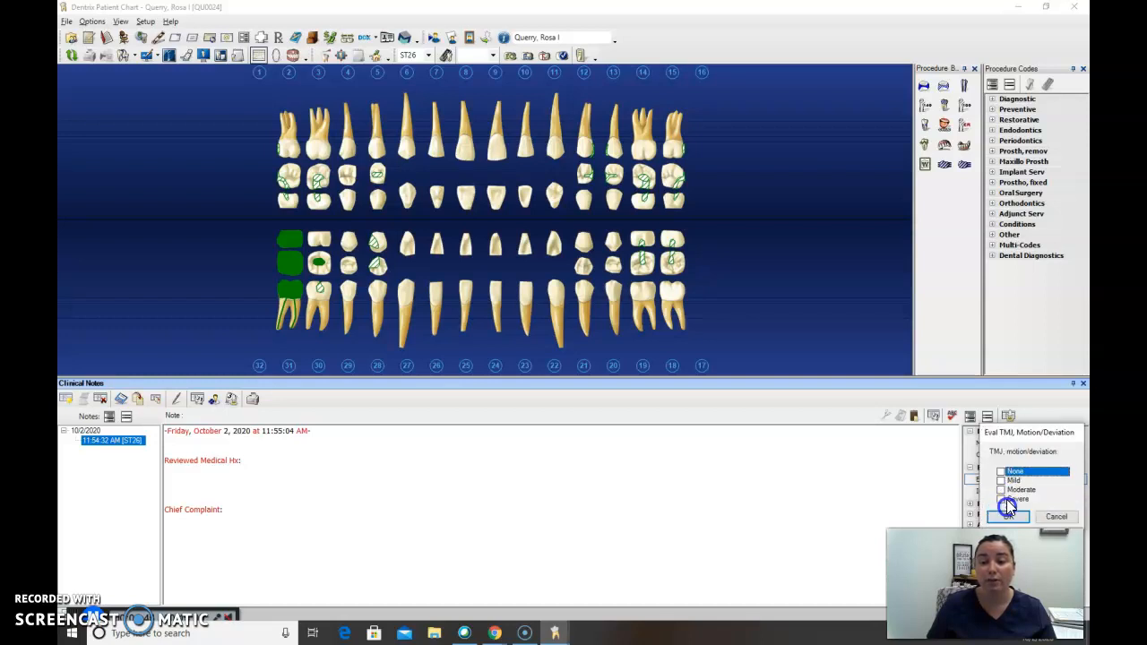
- Complete the TMJ exam with None for motion/deviation and subluxation/crepitus, and "TMJ eval - No pain" for symptoms
click(1011, 516)
click(1014, 472)
click(1009, 519)
click(1018, 479)
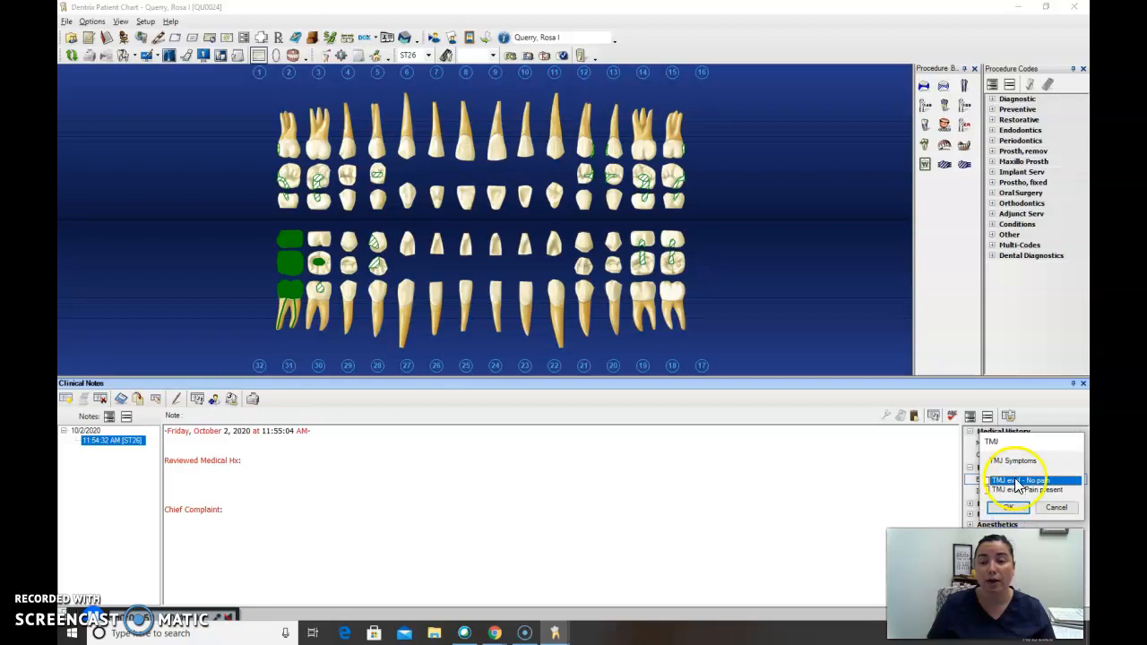
click(1007, 510)
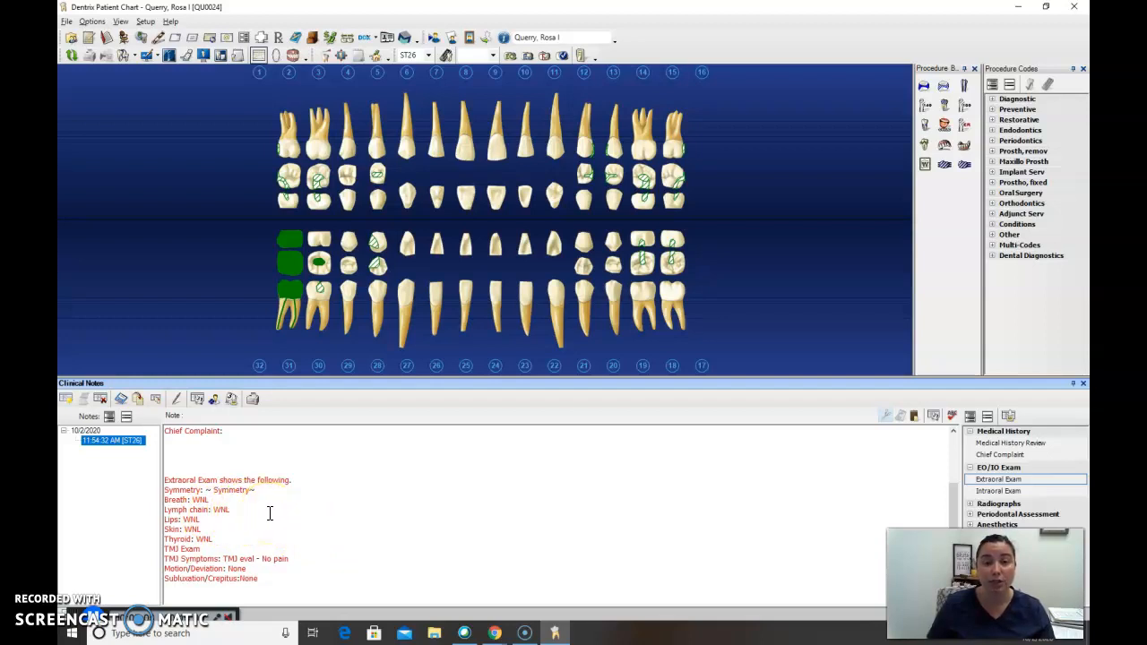
- Insert the Intraoral Exam template into the clinical note and record the saliva as Normal
double_click(989, 492)
click(973, 484)
click(979, 483)
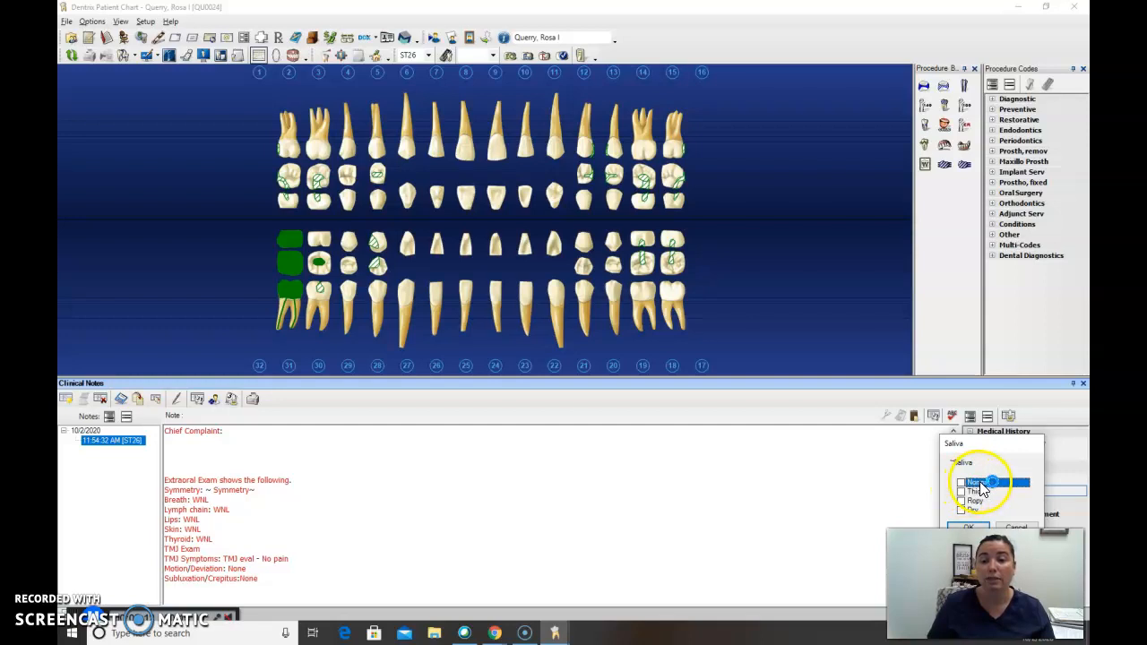
click(969, 526)
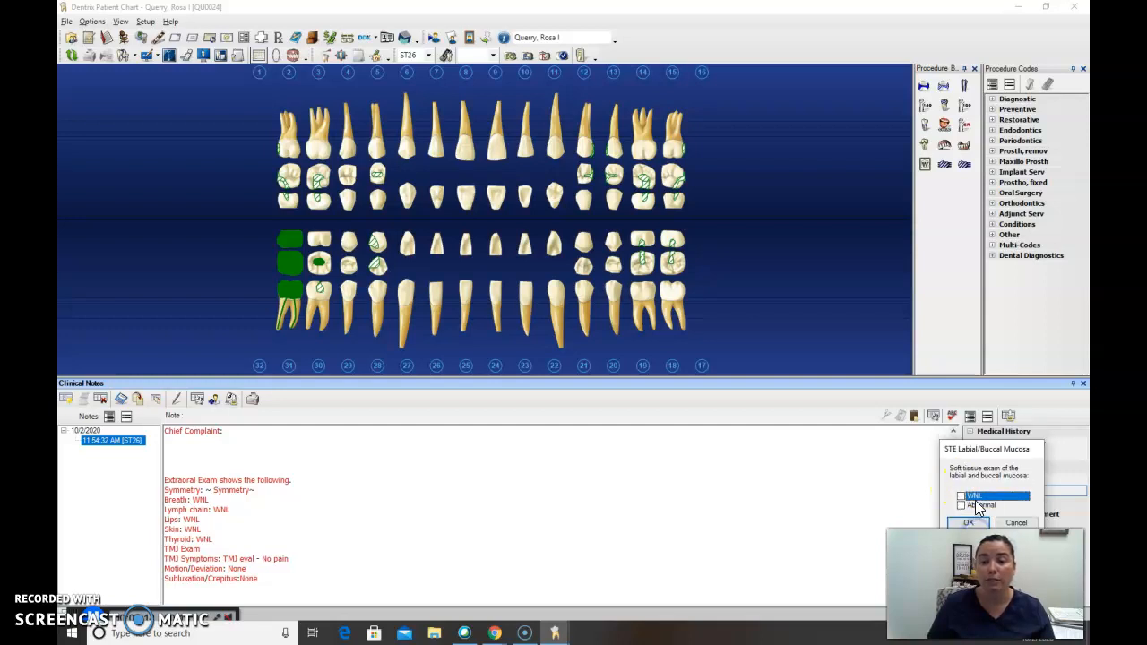
- Mark the labial/buccal mucosa, palate, pharynx, tongue, floor of mouth and attached gingiva as WNL in the intraoral exam
click(973, 500)
click(969, 523)
click(973, 497)
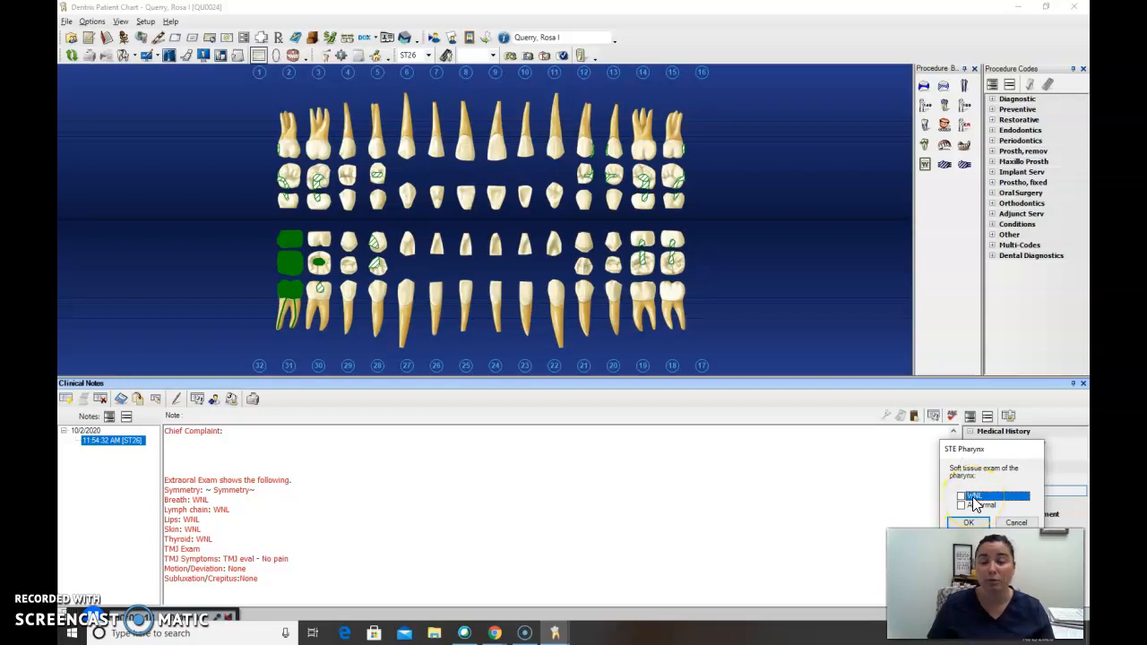
click(970, 522)
click(979, 497)
click(968, 522)
click(975, 498)
click(979, 511)
click(969, 522)
click(976, 497)
click(969, 522)
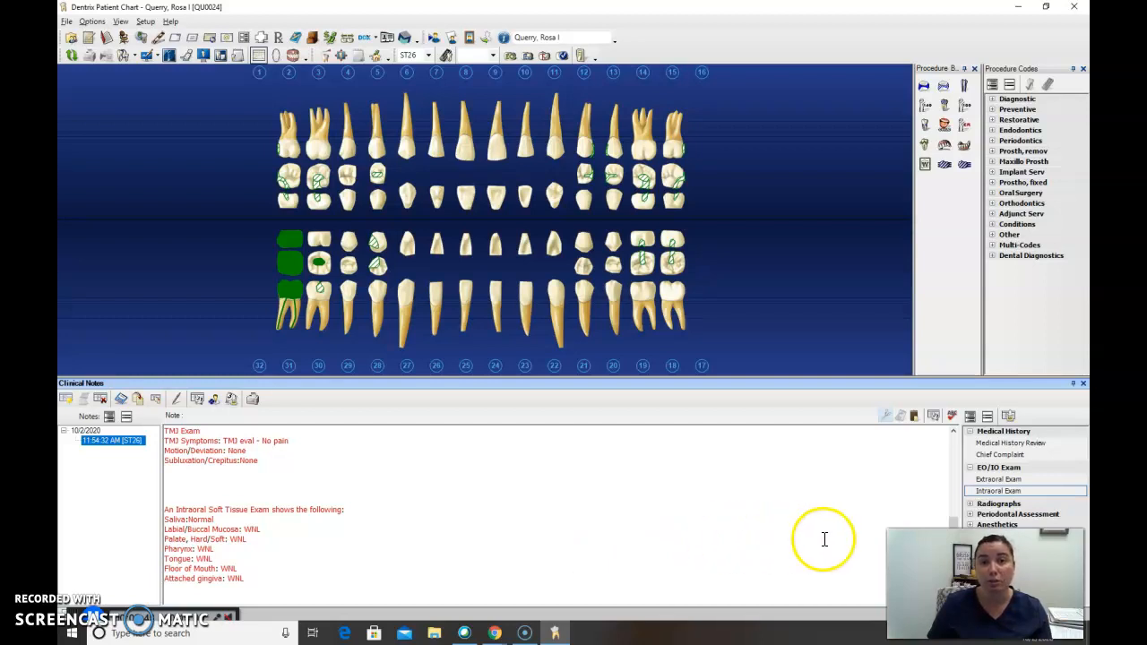
- Insert the Periodontal Assessment template with a blank assessment, setting gingival color to Normal/Pink Stippled in general and Not Applicable locally
click(1032, 517)
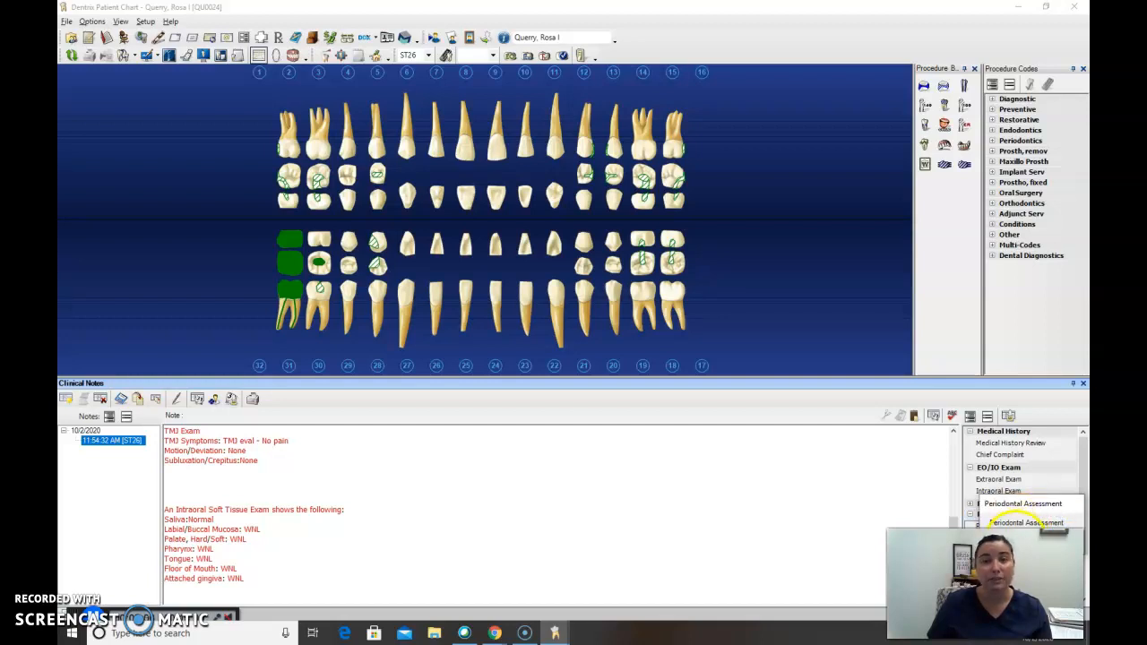
double_click(1015, 525)
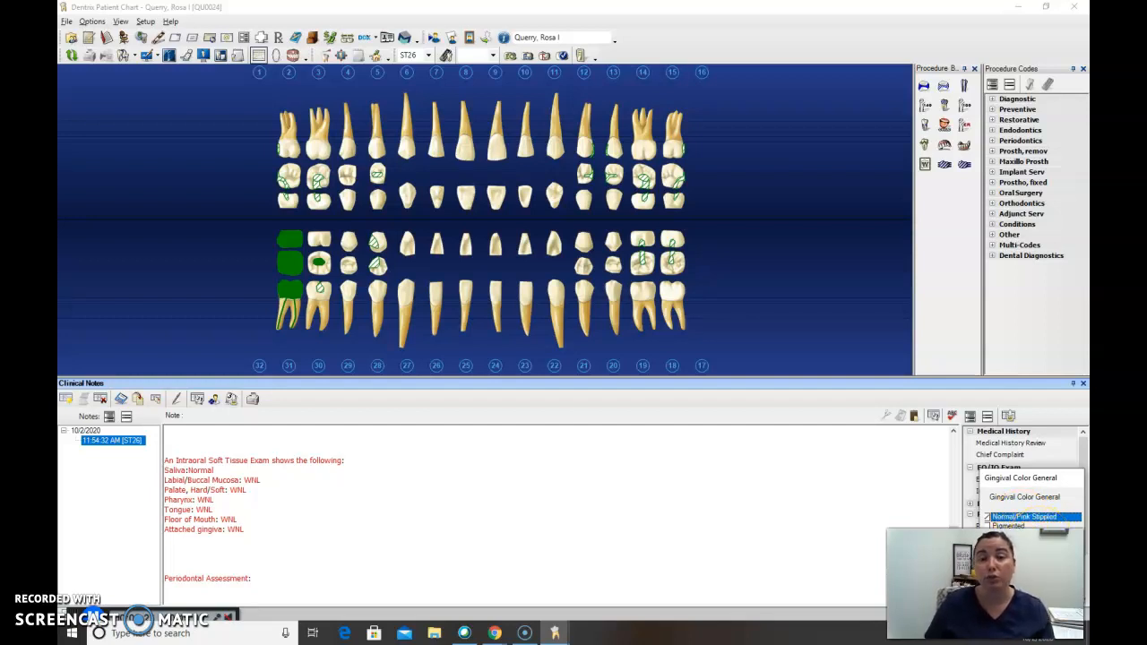
key(Return)
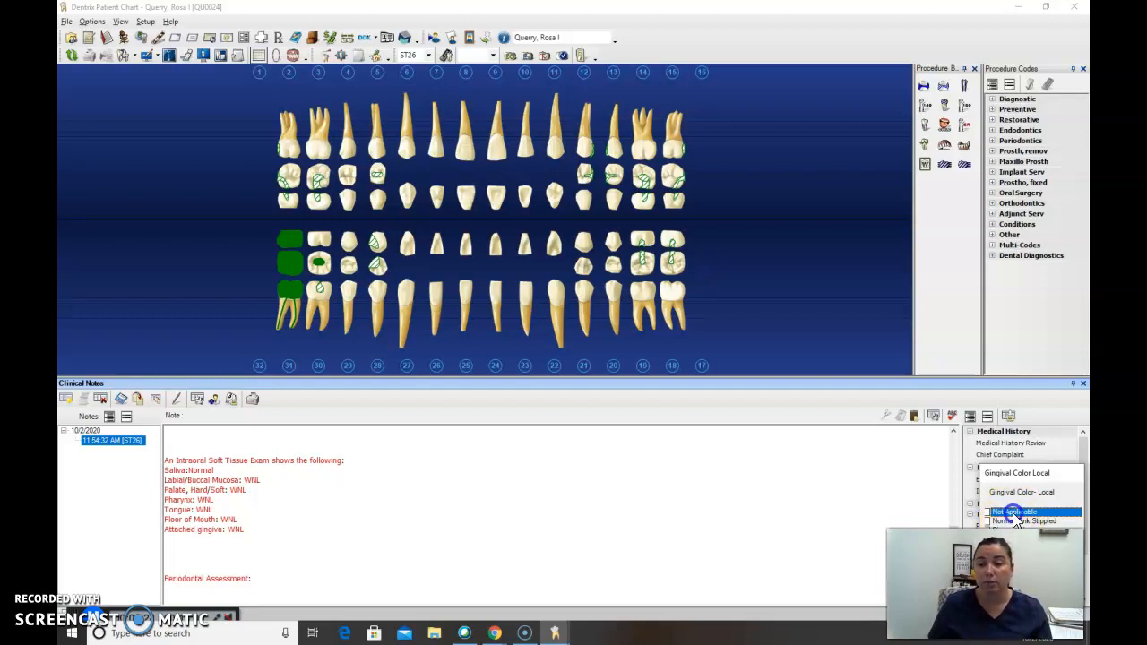
key(Return)
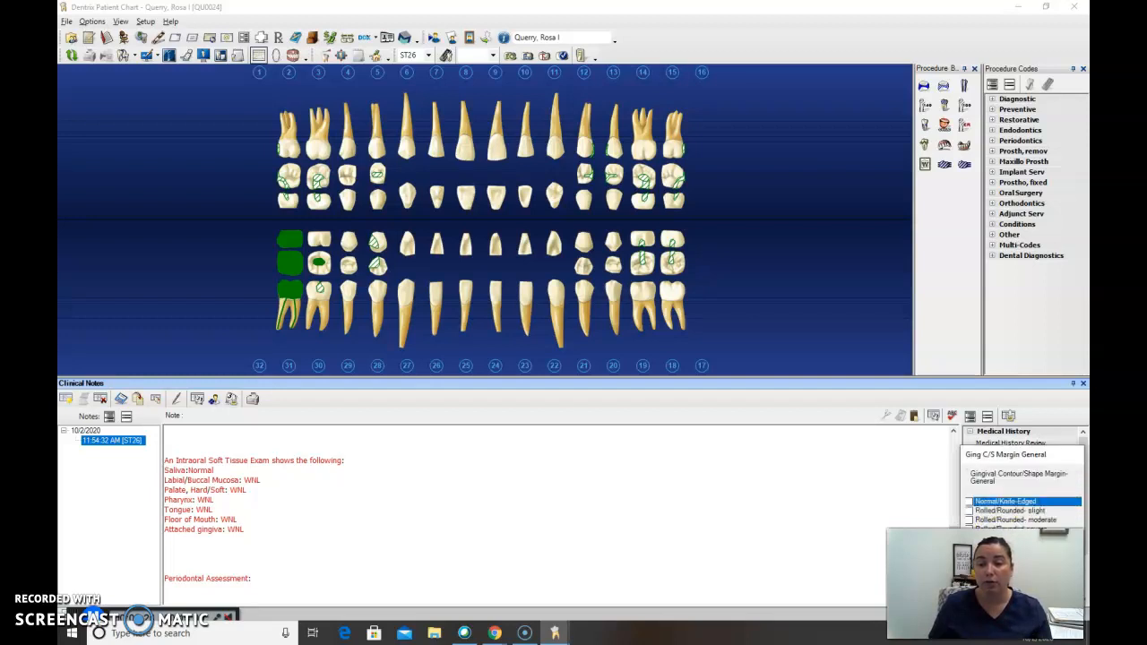
- Record the gingival contour/shape as Normal/Knife-Edged in general and Not Applicable locally for both margin and papilla
key(Return)
click(983, 503)
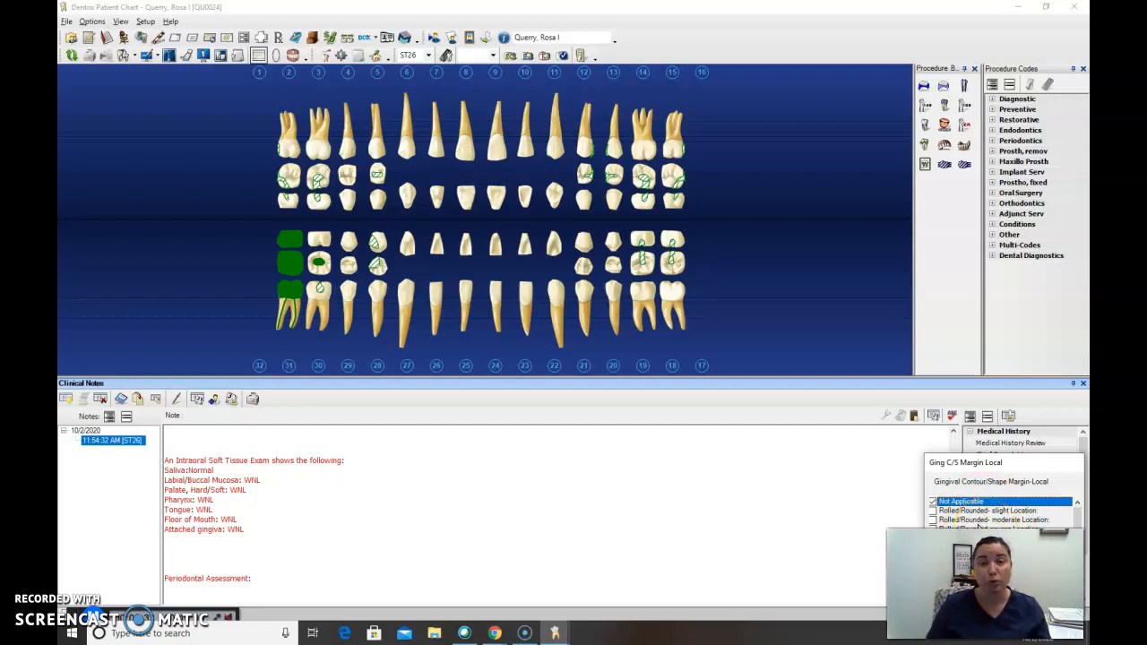
key(Return)
click(987, 502)
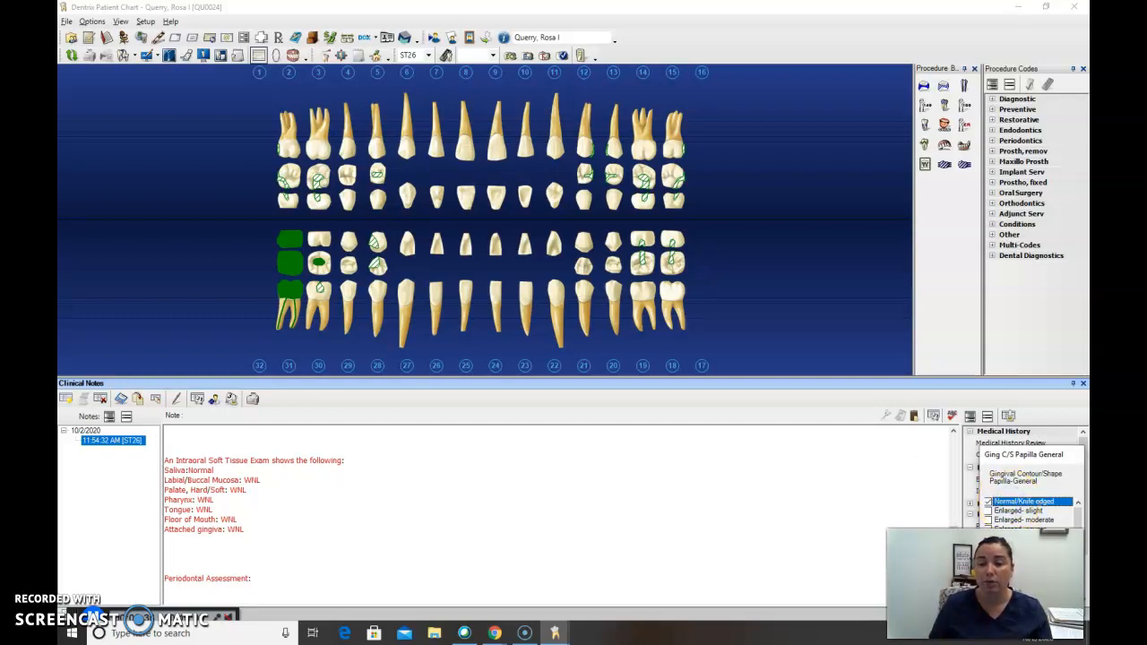
key(Return)
click(993, 505)
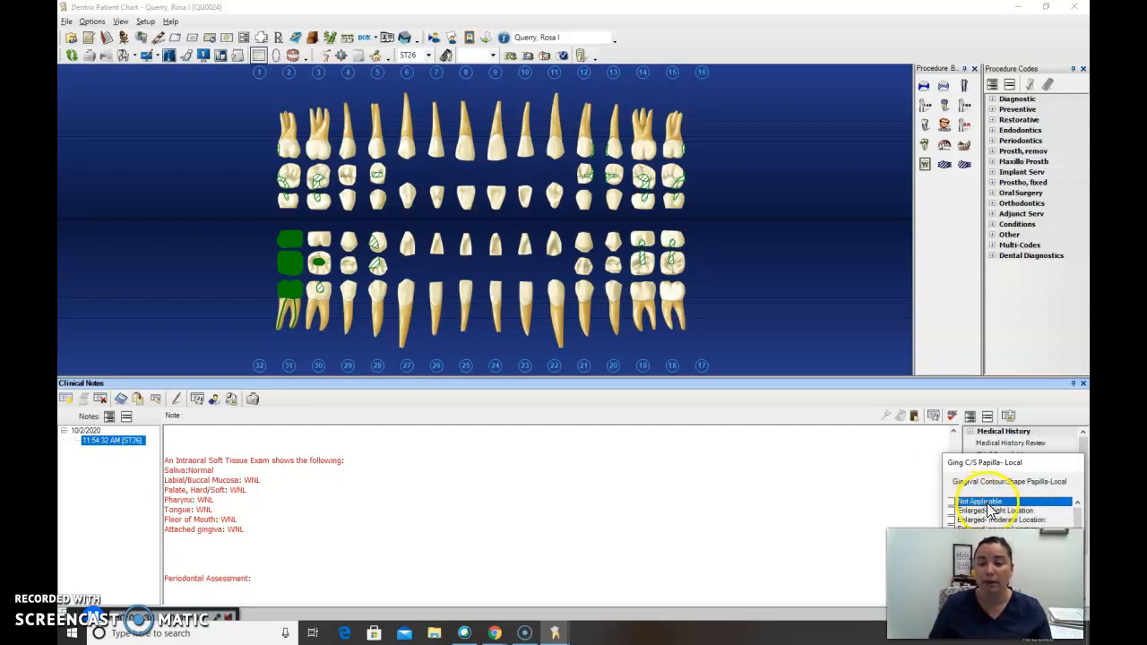
key(Return)
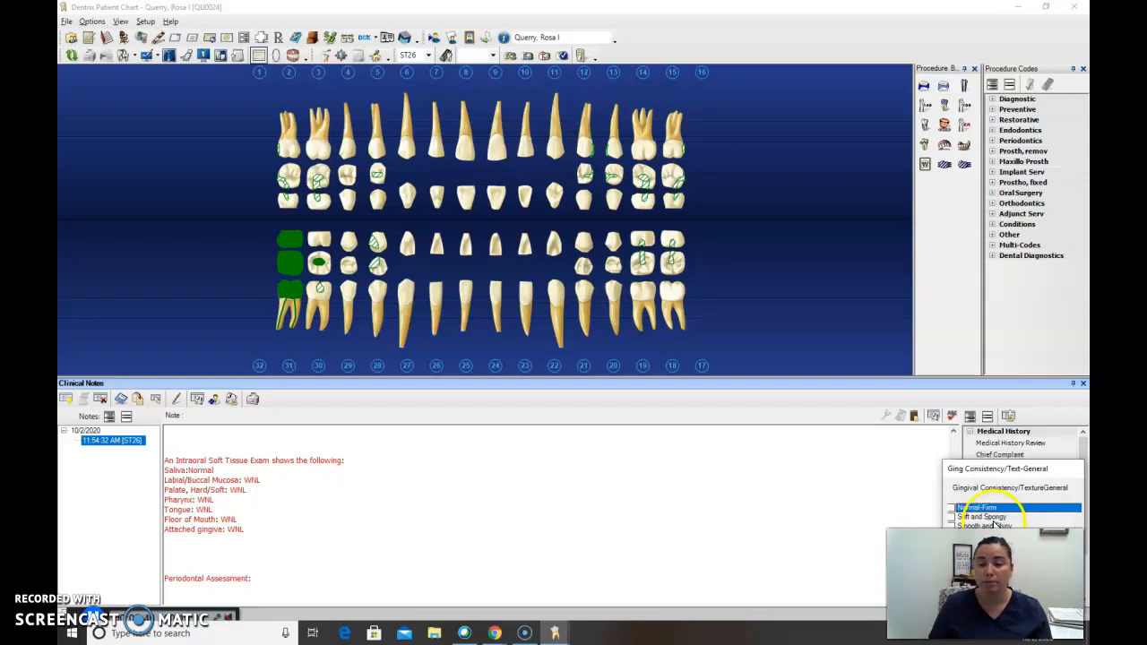
- Set gingival consistency/texture to Normal-Firm in general and Not Applicable locally, and finish the template with the embrasure types left blank
key(Return)
click(983, 504)
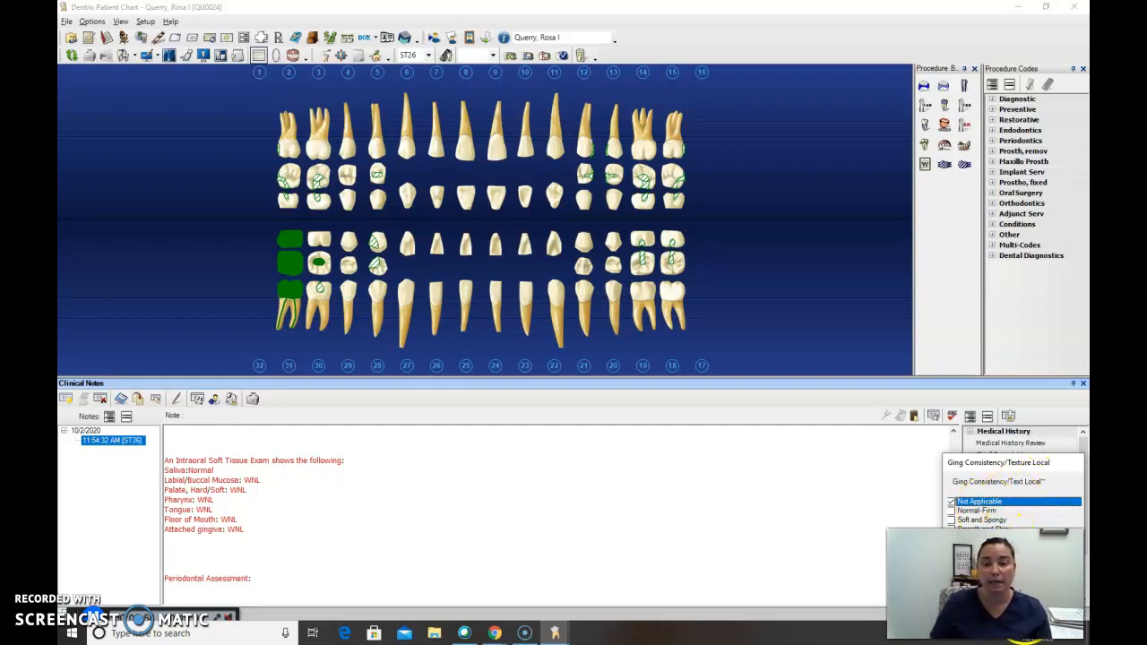
click(1008, 523)
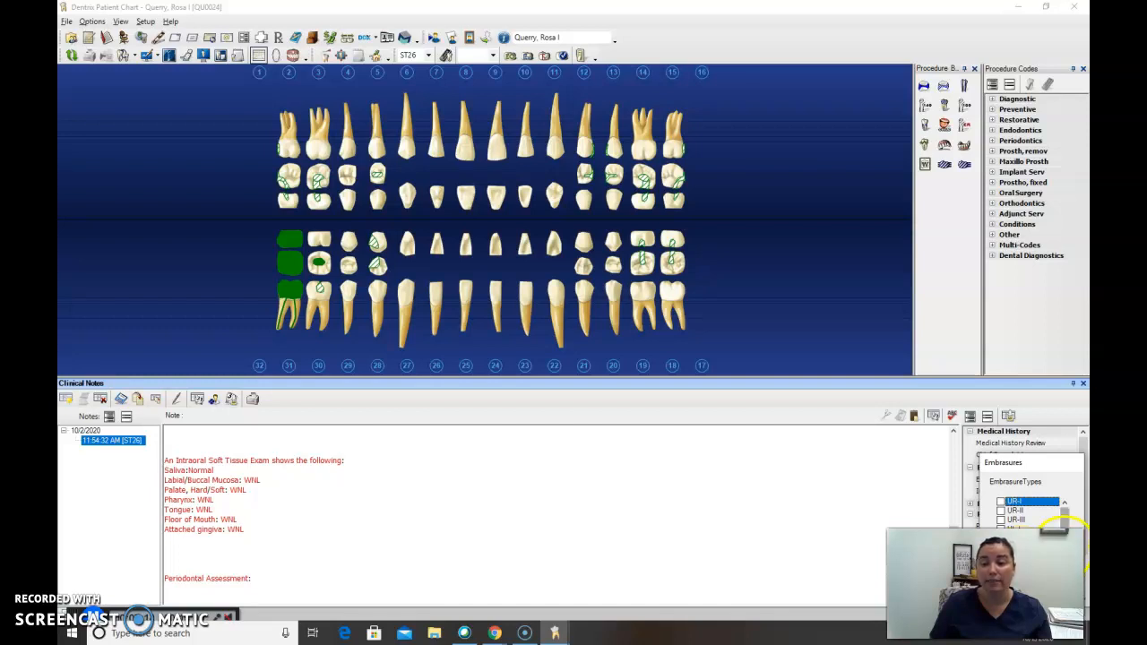
drag(1064, 521, 1065, 533)
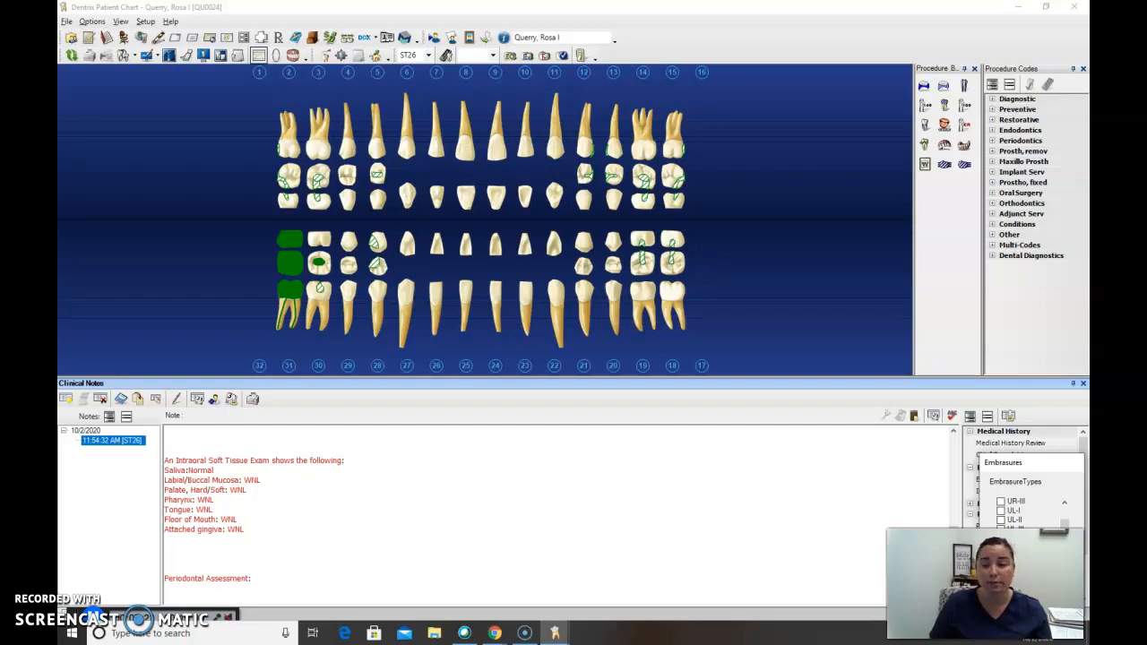
click(1014, 604)
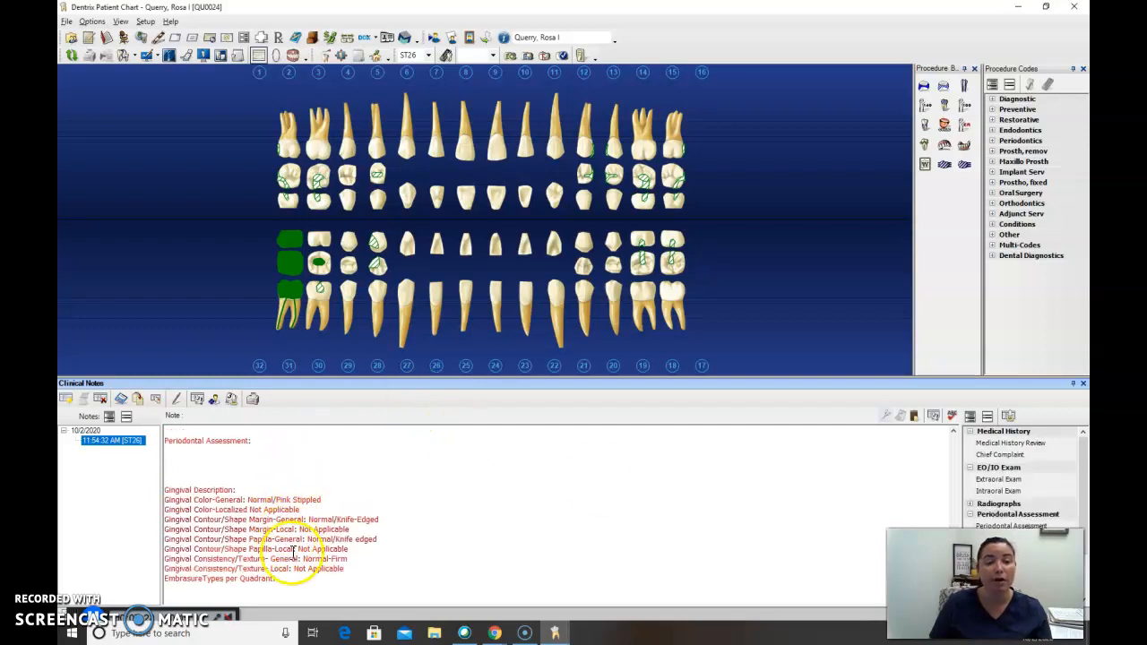
- Below the embrasure types line, add "TV: EO/IO, gingival description, probed maxillary teeth and recorded in perio chart."
scroll(371, 540, down, 1)
mouse_move(478, 640)
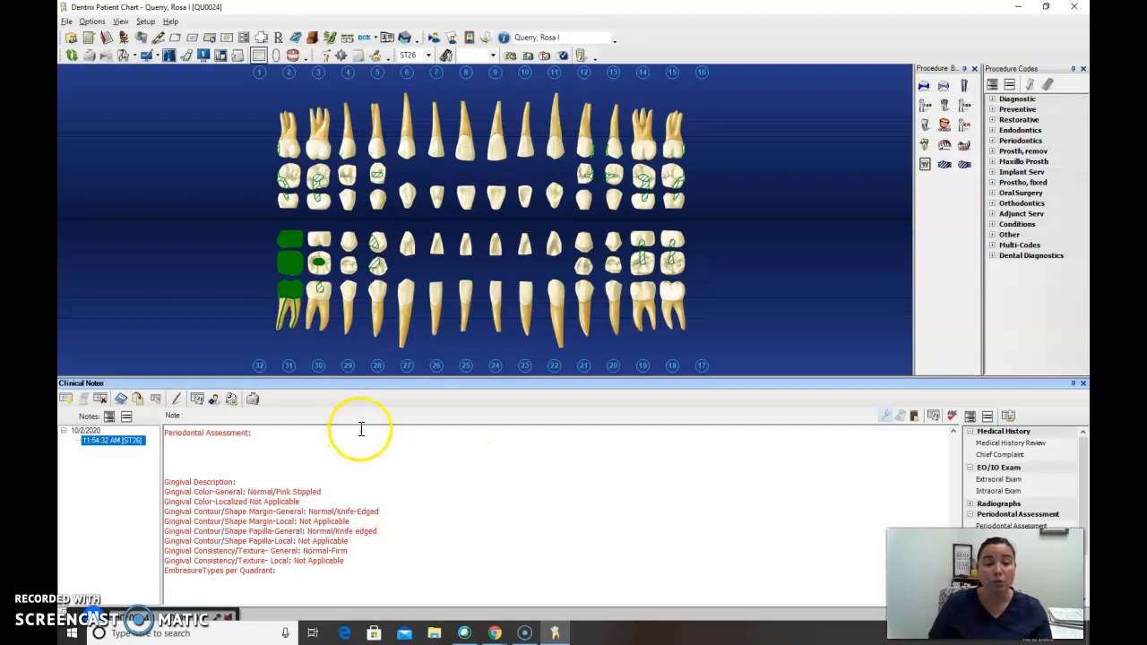
click(629, 565)
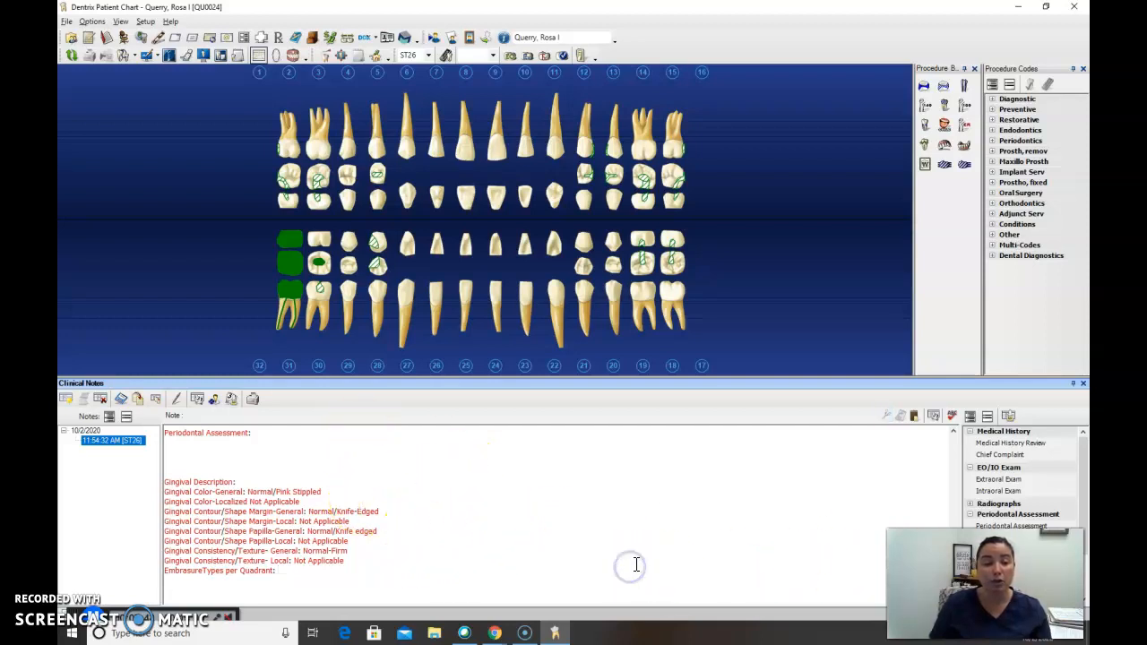
key(Return)
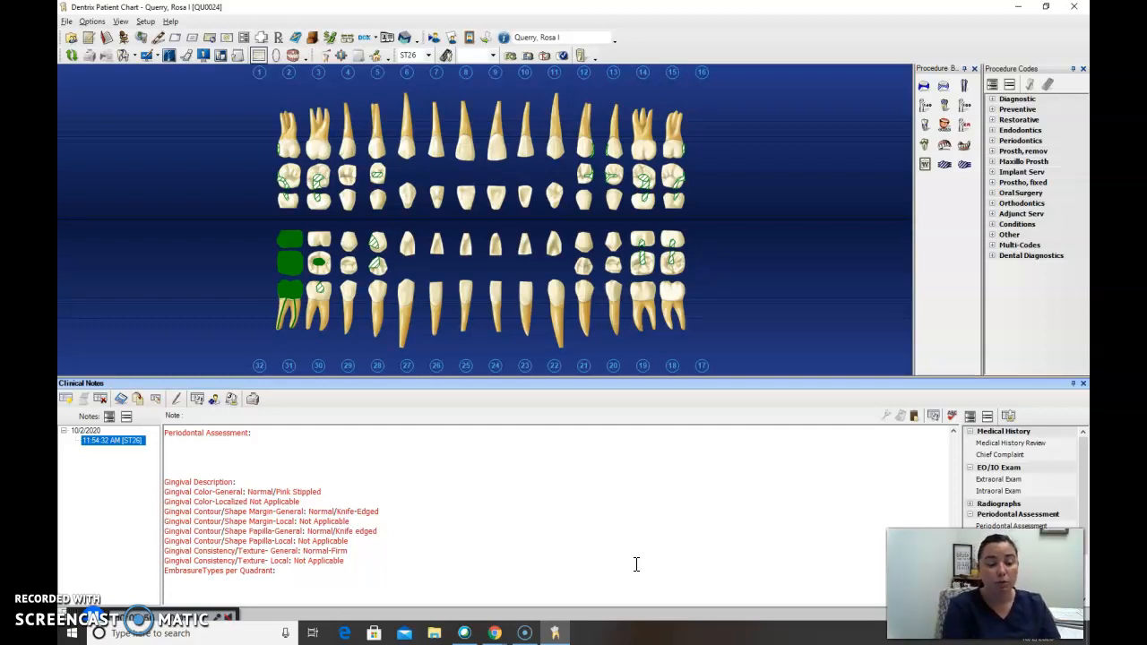
text(TV: EO/IO)
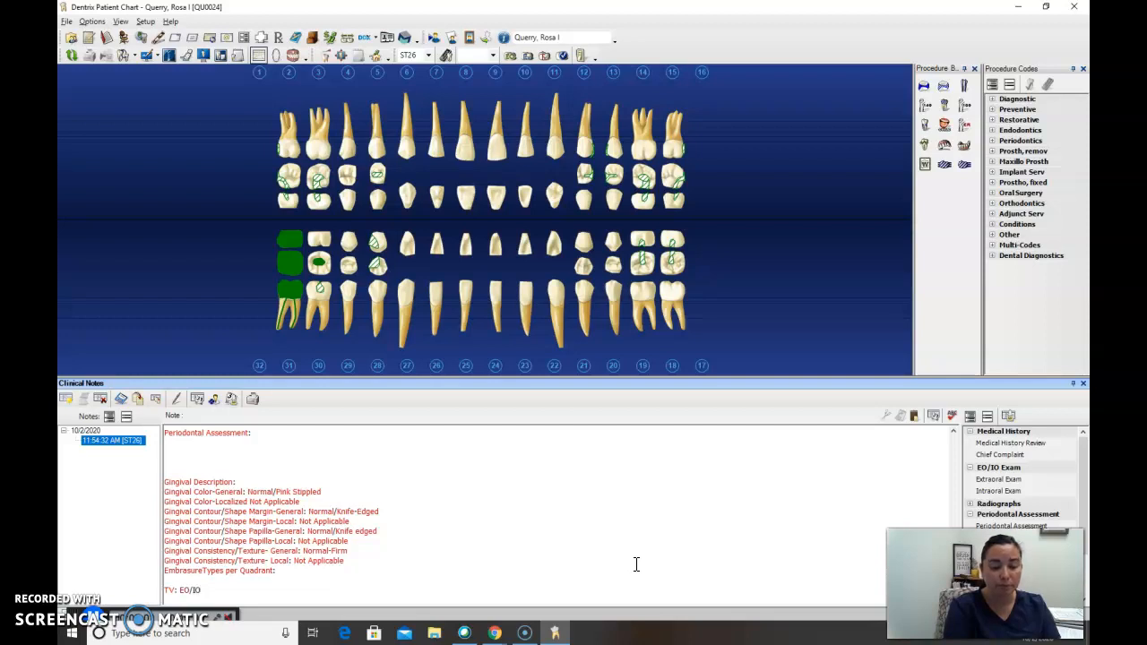
text(, gingival d)
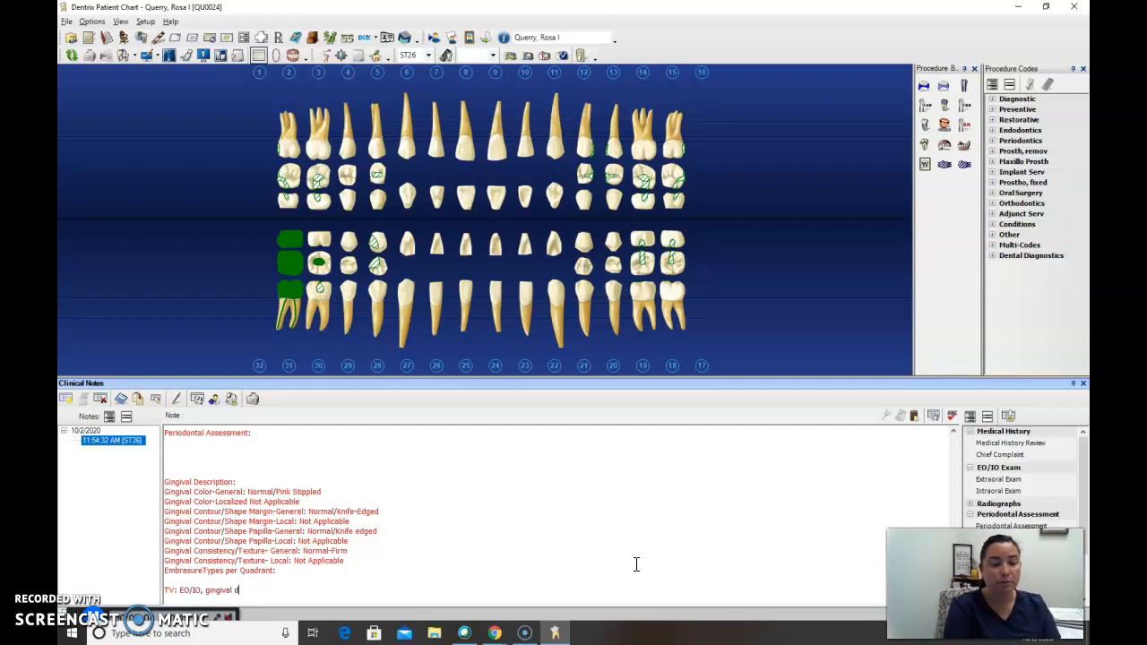
text(escription, probed maxillary )
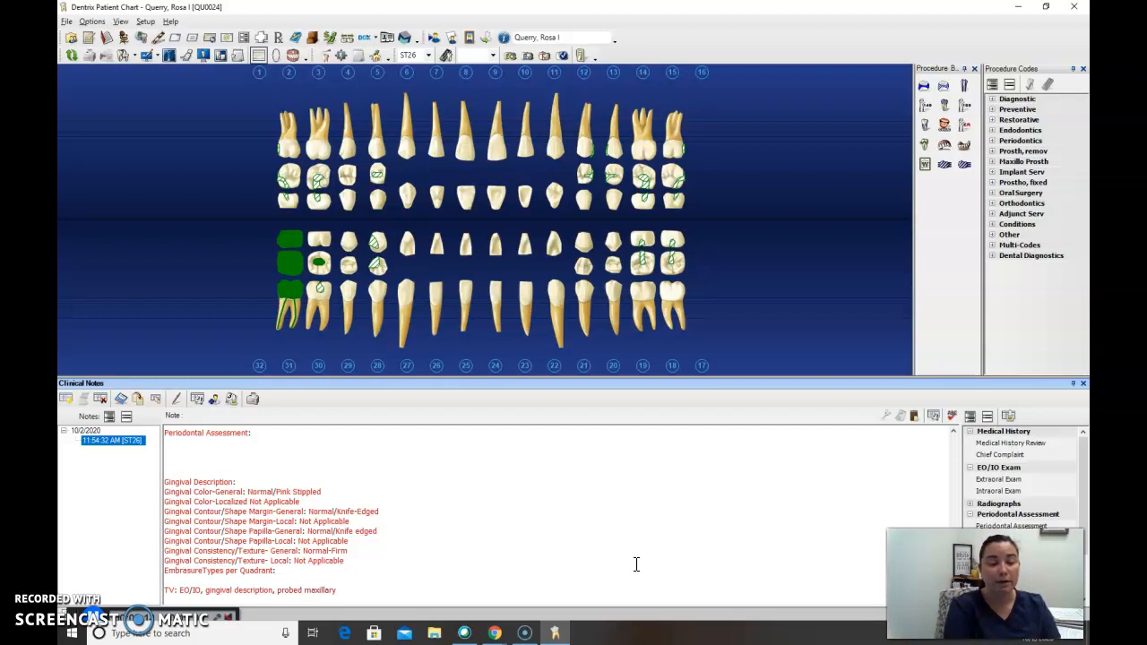
text(teeth and red)
text(orded in perio chart)
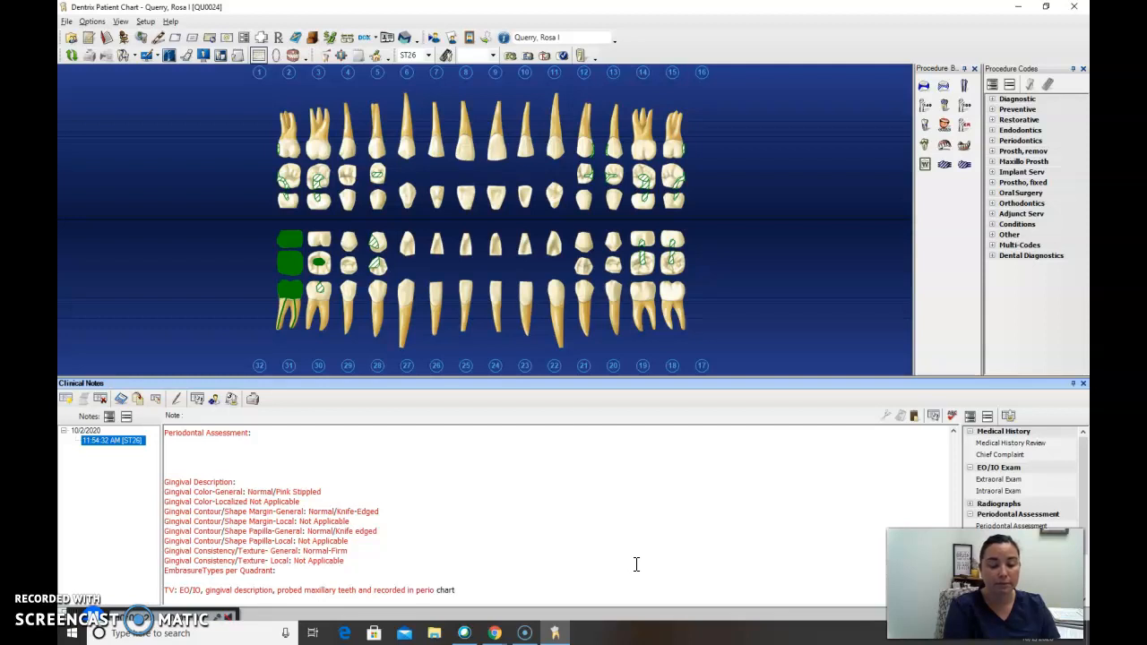
text(.)
- On a new line below the TV entry, add "NV: Continue probing and recording in perio chart"
key(Return)
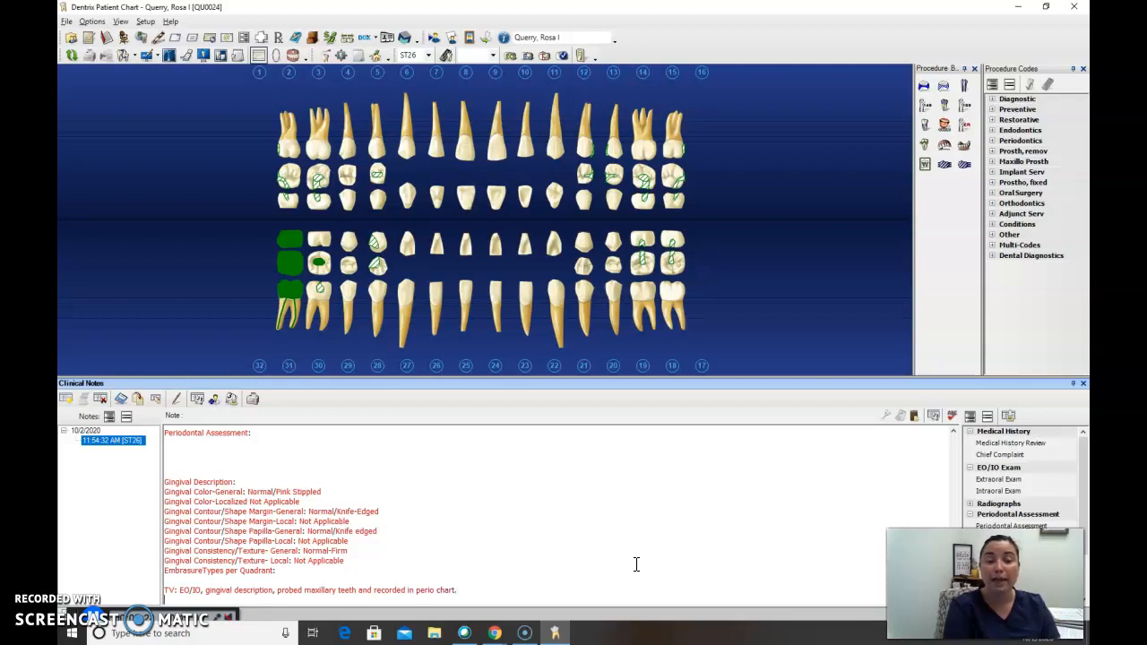
text(NV:)
click(646, 546)
scroll(647, 548, down, 1)
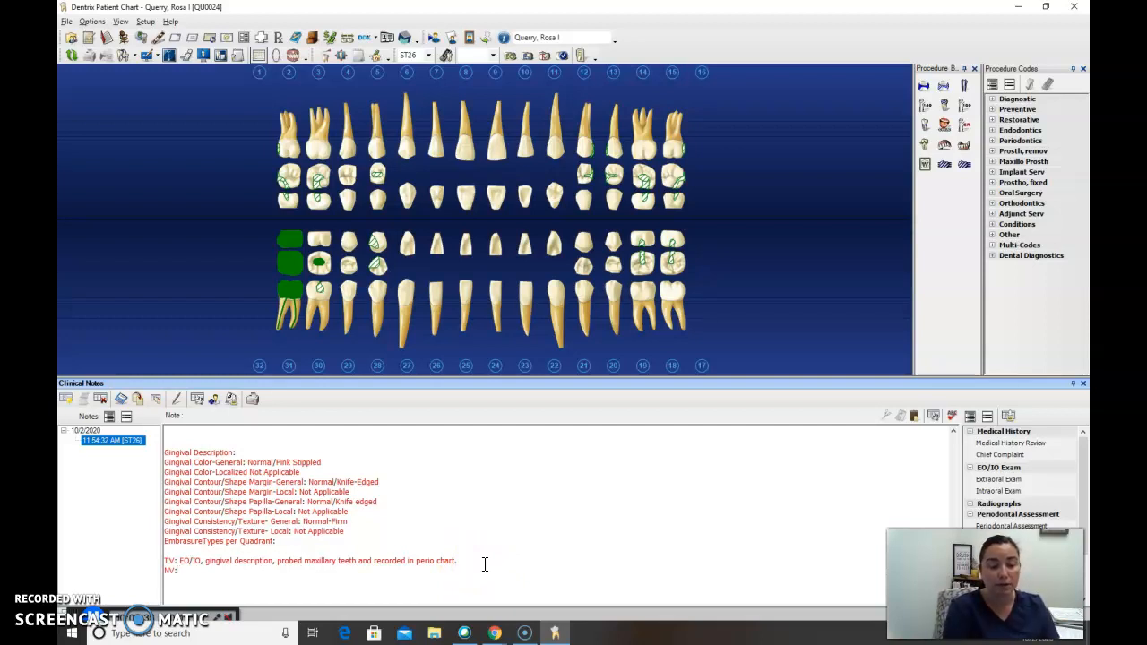
text(e )
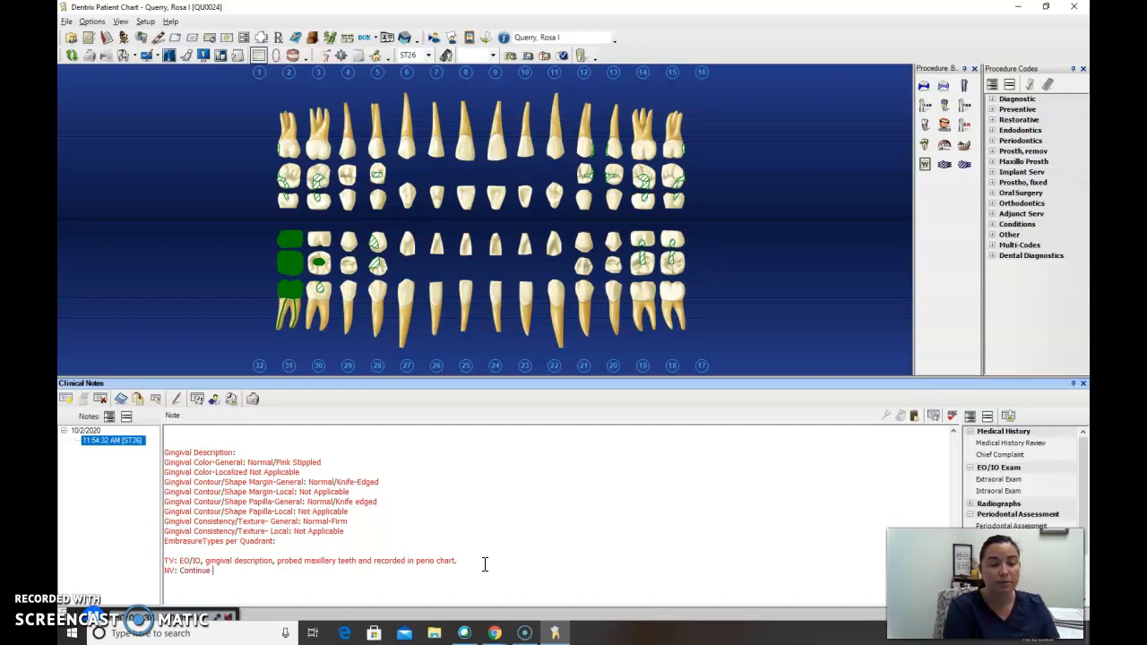
text(assessment)
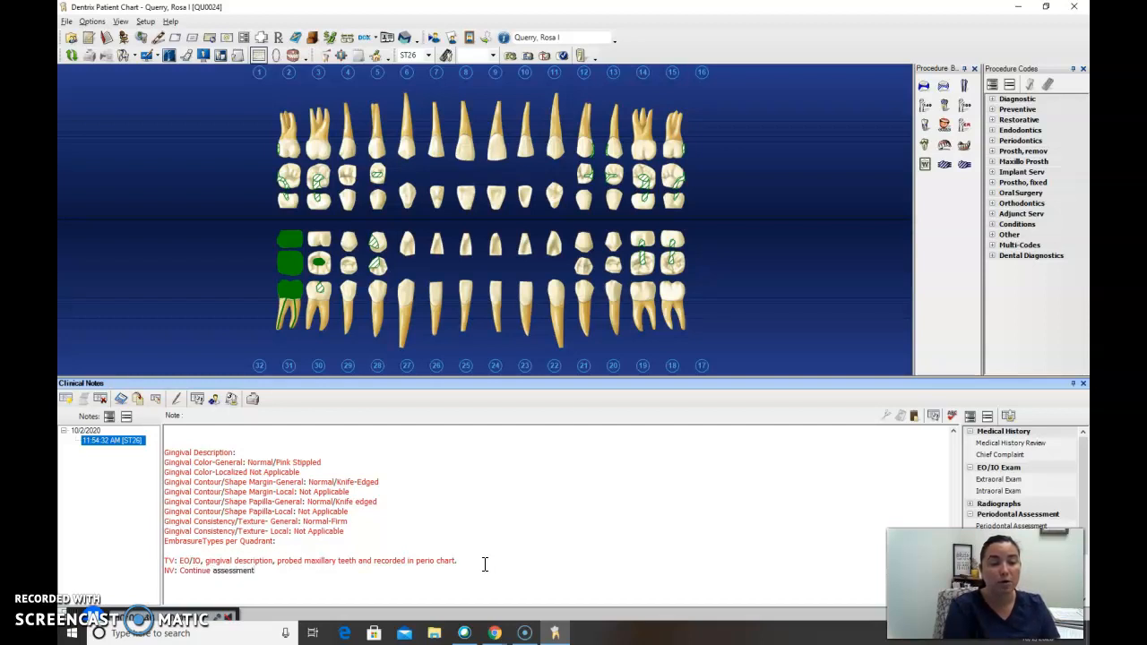
text(s,)
key(BackSpace)
key(BackSpace)
key(BackSpace)
key(BackSpace)
key(BackSpace)
key(BackSpace)
key(BackSpace)
key(BackSpace)
key(BackSpace)
key(BackSpace)
key(BackSpace)
key(BackSpace)
key(BackSpace)
text(pro)
text(bing and recordin)
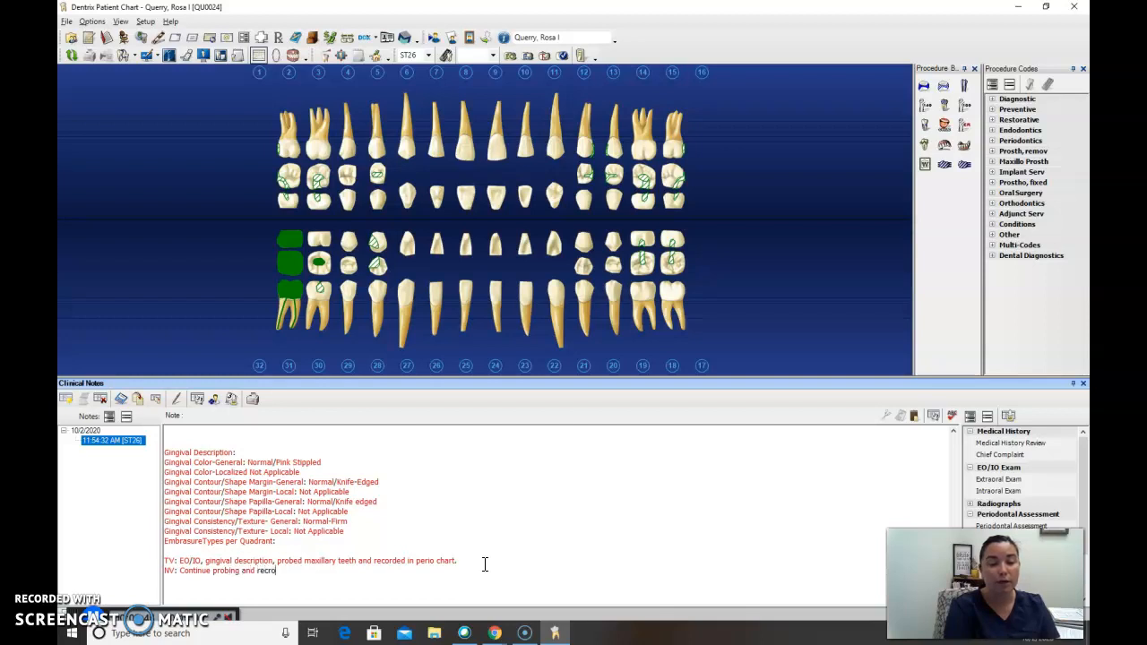
key(BackSpace)
key(BackSpace)
key(BackSpace)
key(BackSpace)
key(BackSpace)
text(orde)
key(BackSpace)
text(in)
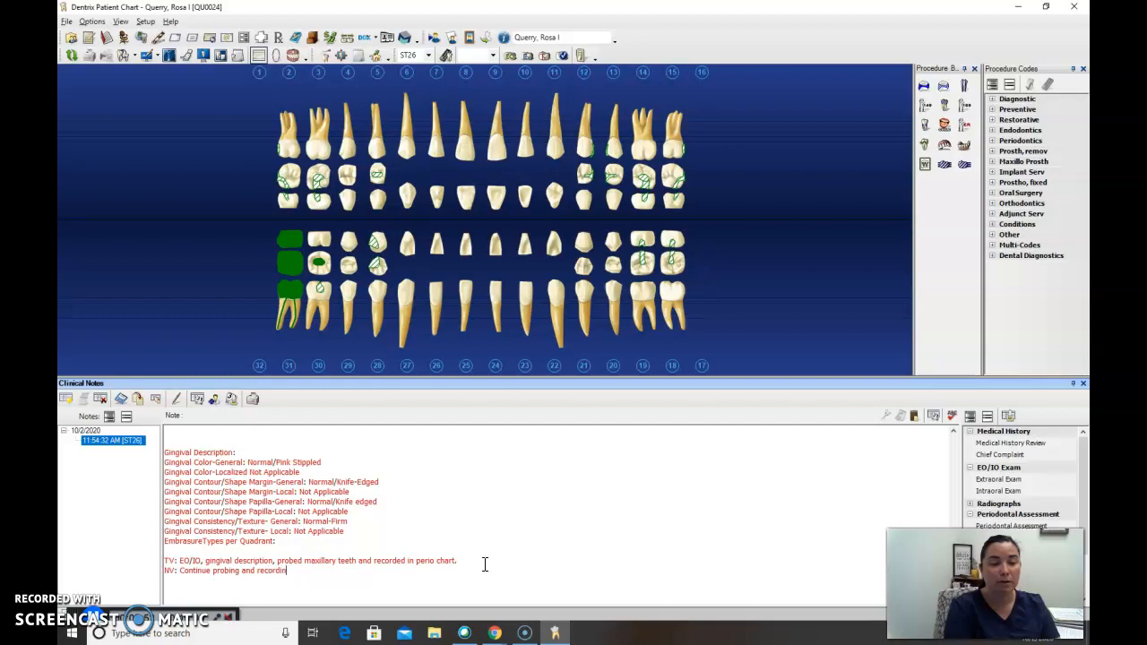
text(g in denperio chart)
click(404, 548)
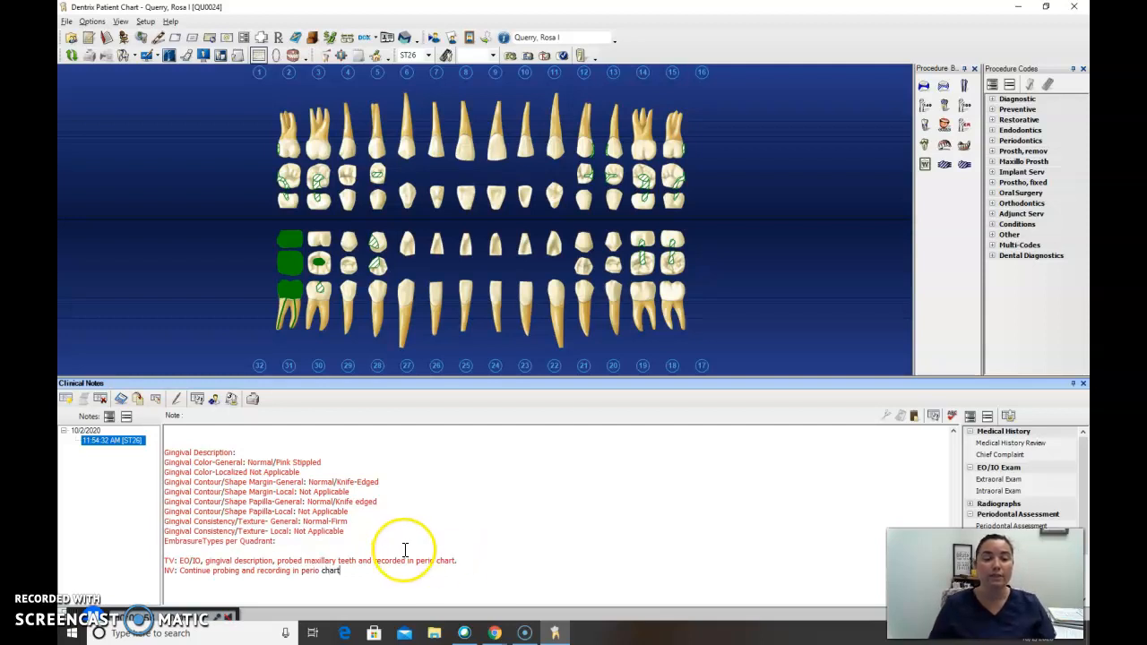
click(403, 550)
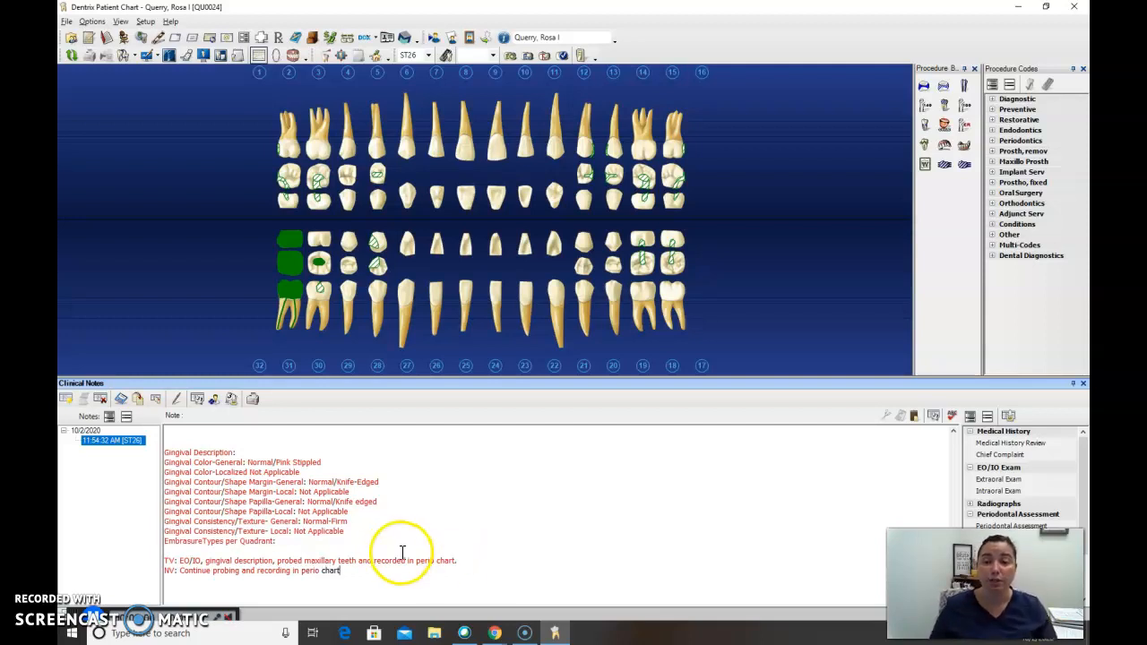
- Review the whole clinical note from its date stamp through the exam and periodontal sections to the TV and NV entries
double_click(1010, 526)
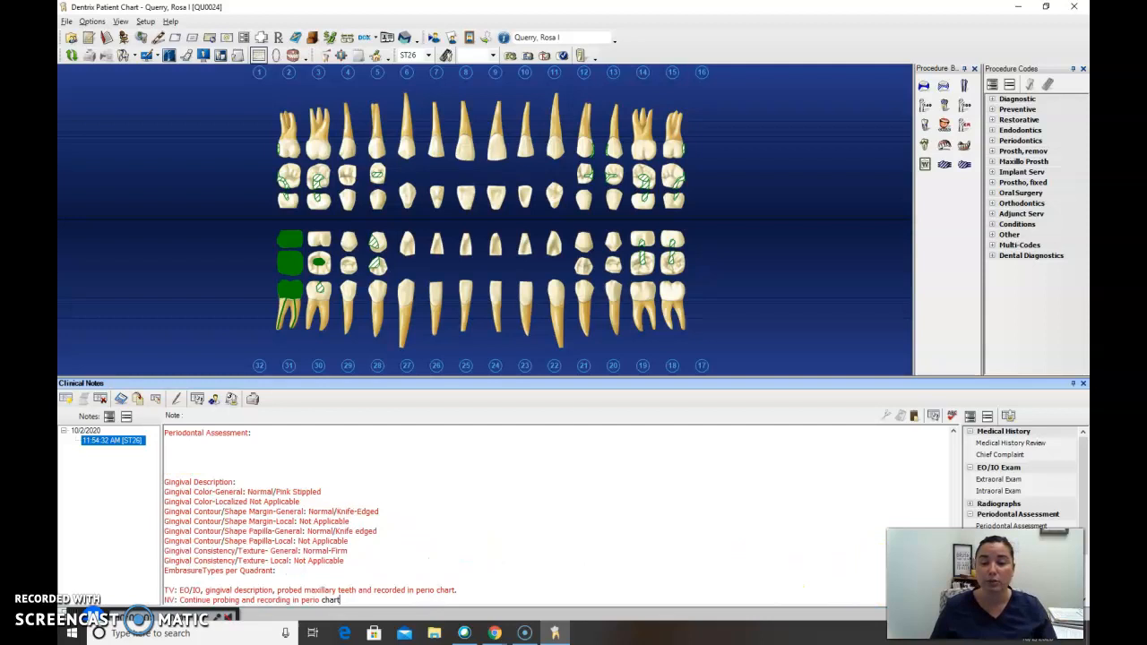
scroll(960, 452, up, 10)
click(213, 439)
click(145, 440)
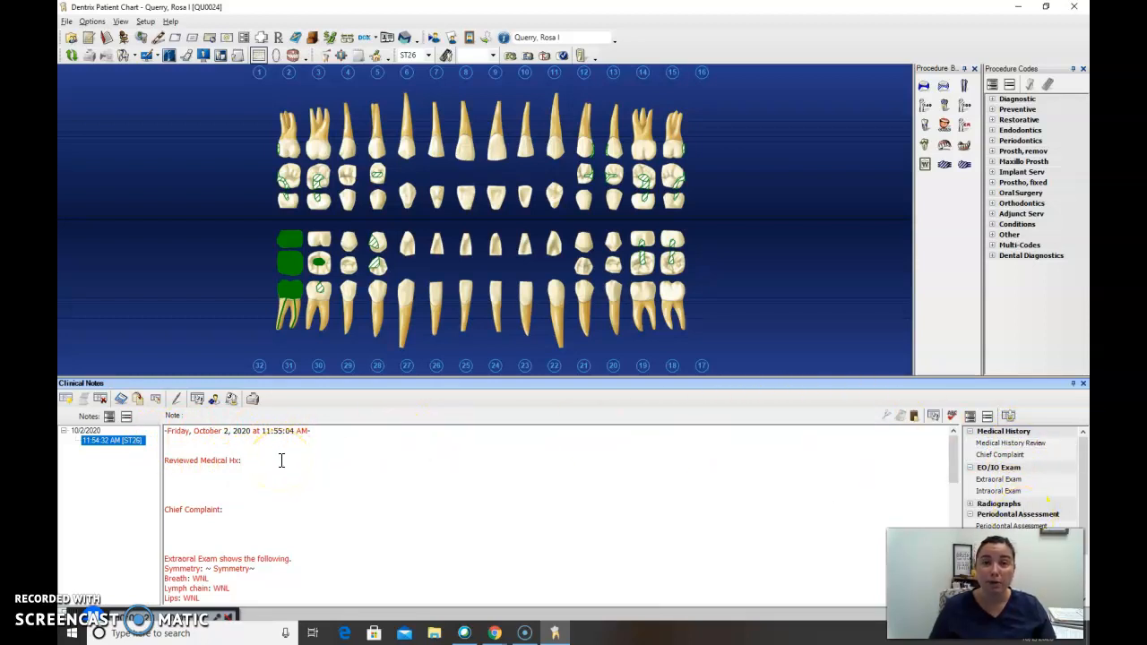
scroll(287, 461, down, 3)
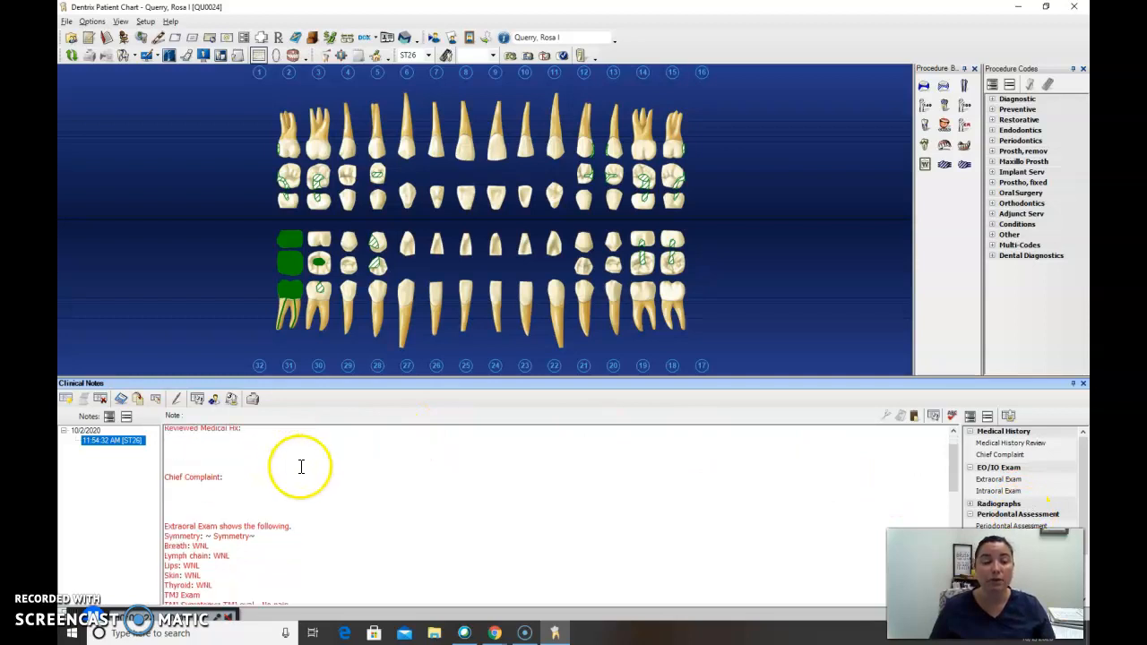
scroll(325, 470, down, 3)
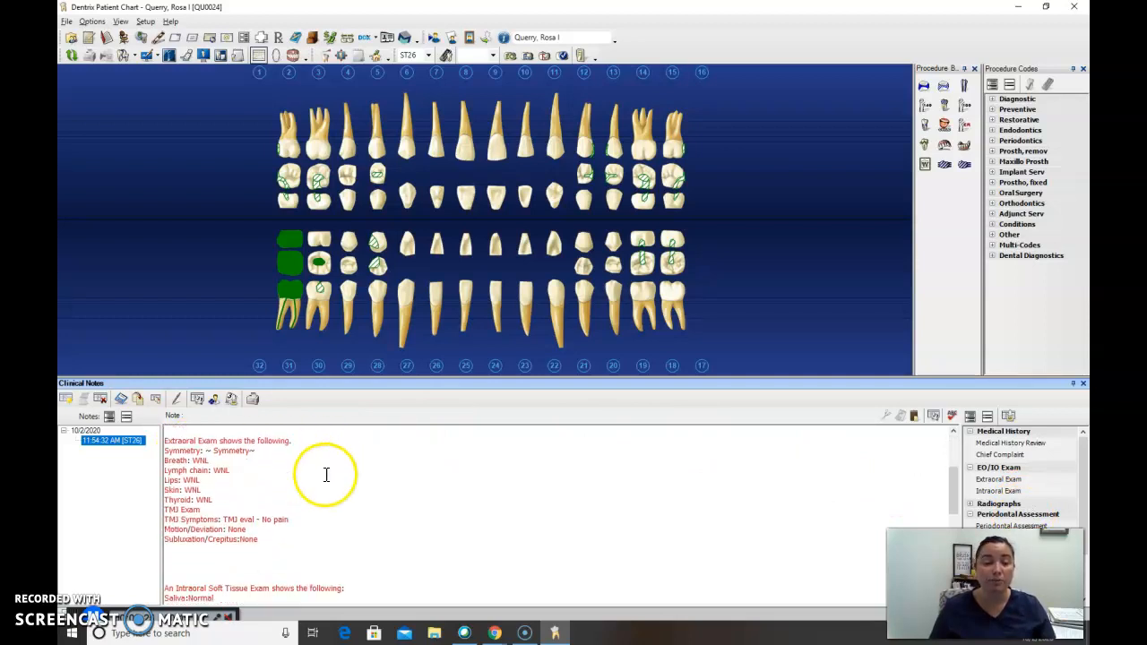
scroll(350, 481, down, 6)
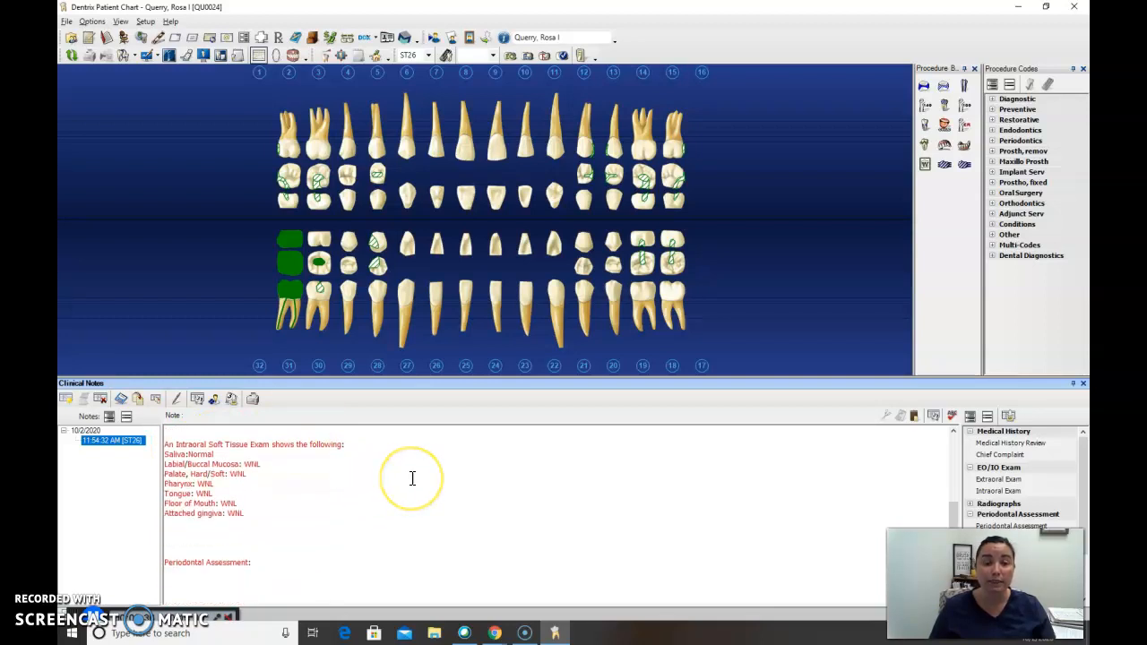
scroll(409, 476, down, 7)
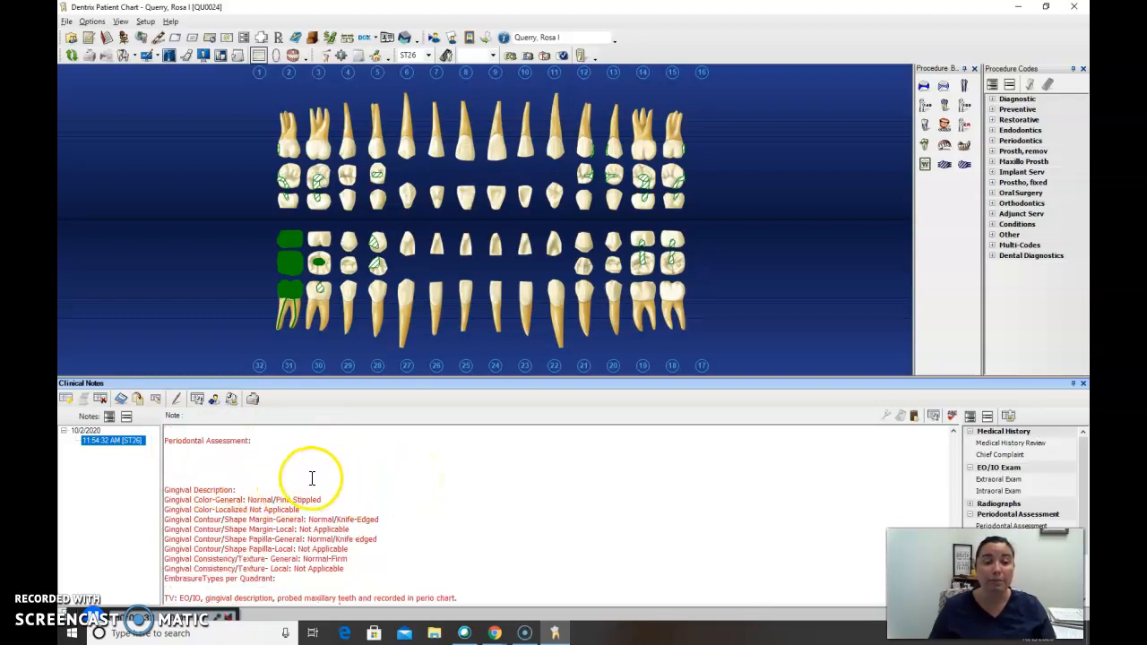
scroll(300, 461, down, 2)
scroll(368, 470, down, 1)
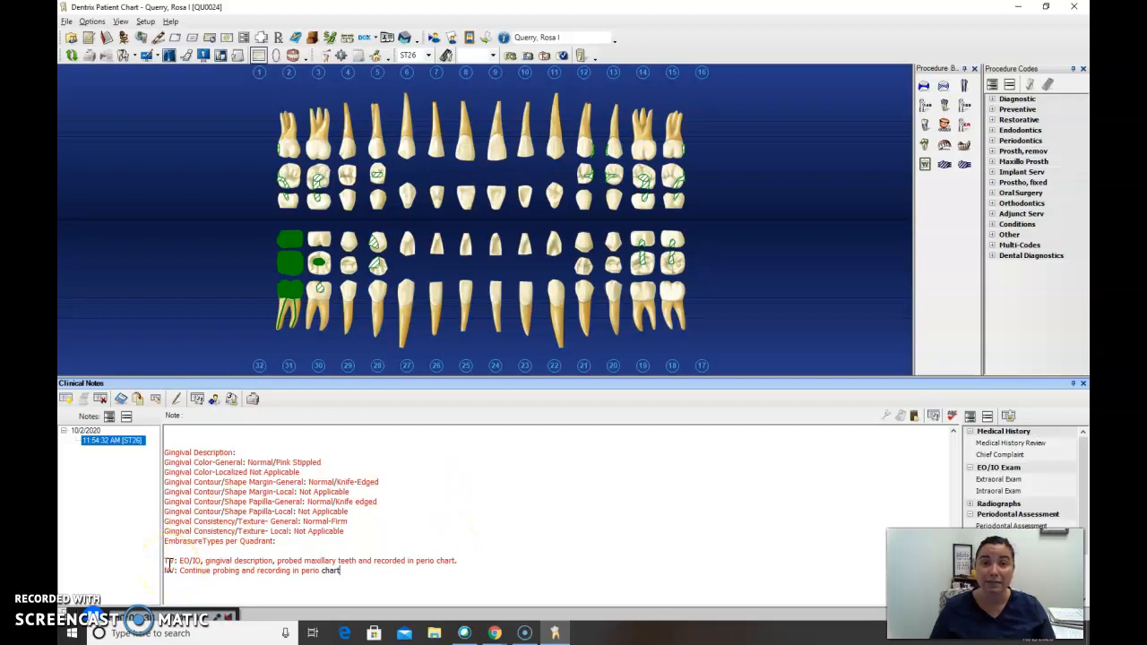
click(222, 583)
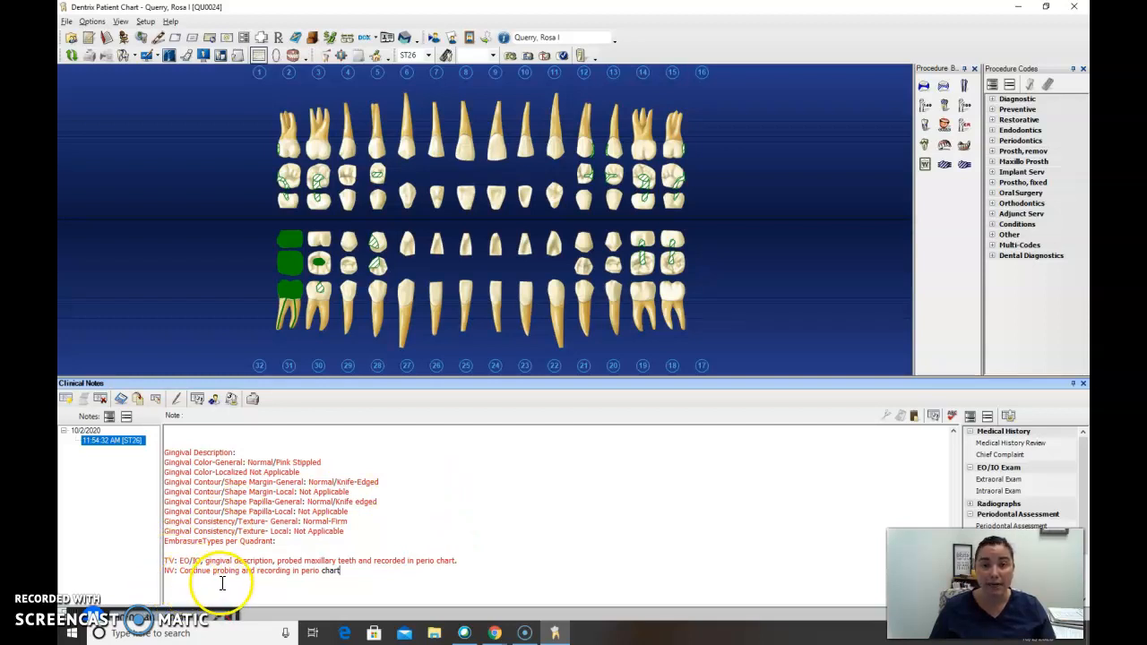